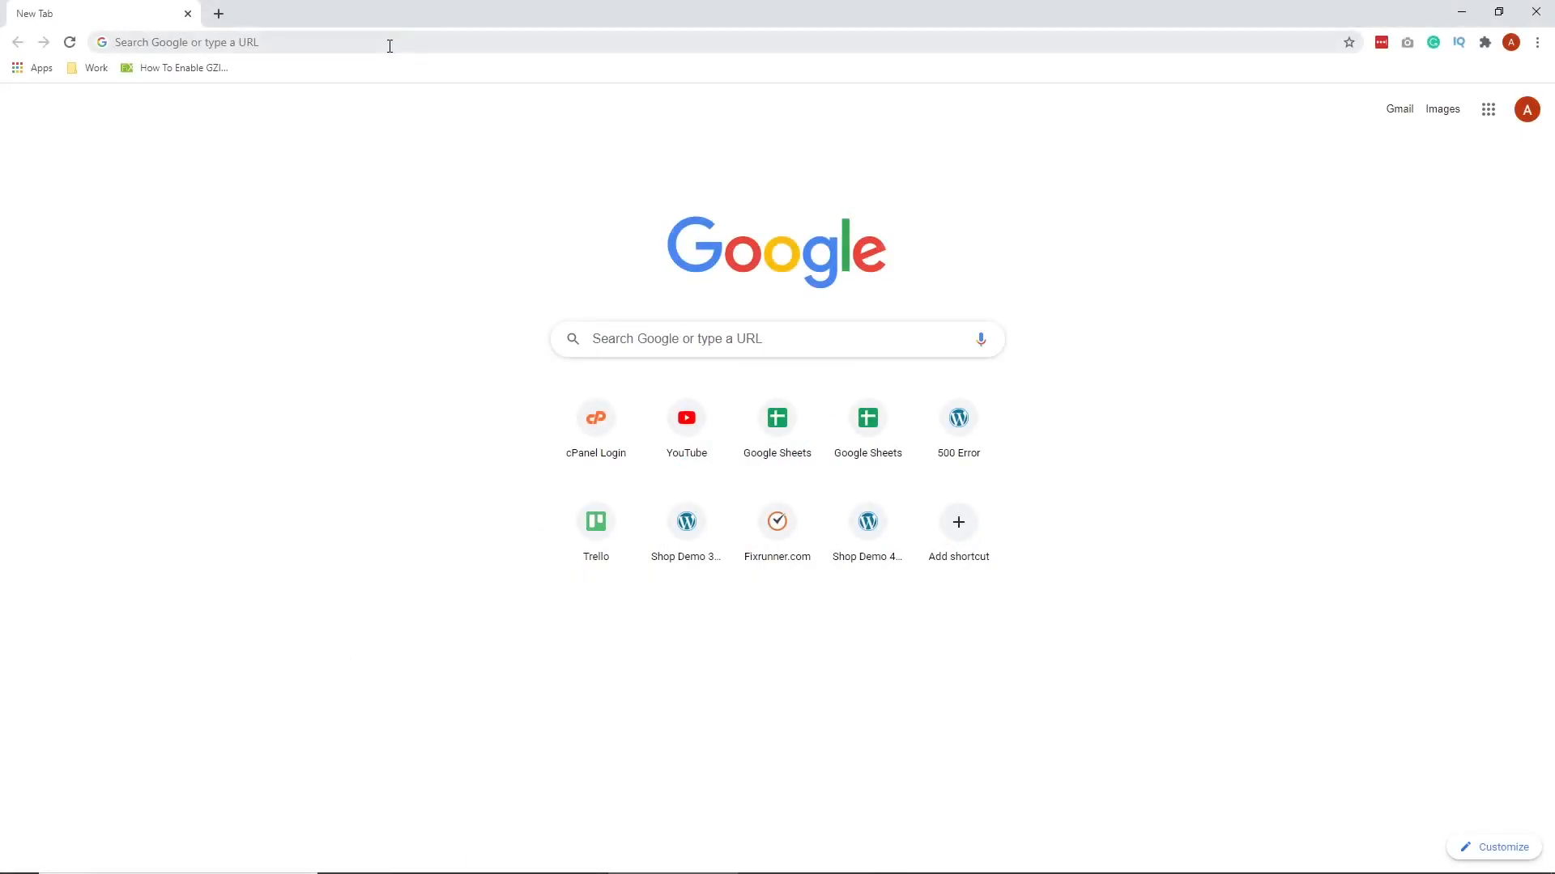
Search Google for 'varvy gzip compression' and open the Varvy Gzip compression testing tool result
{"action": "left_click", "coordinate": [390, 45]}
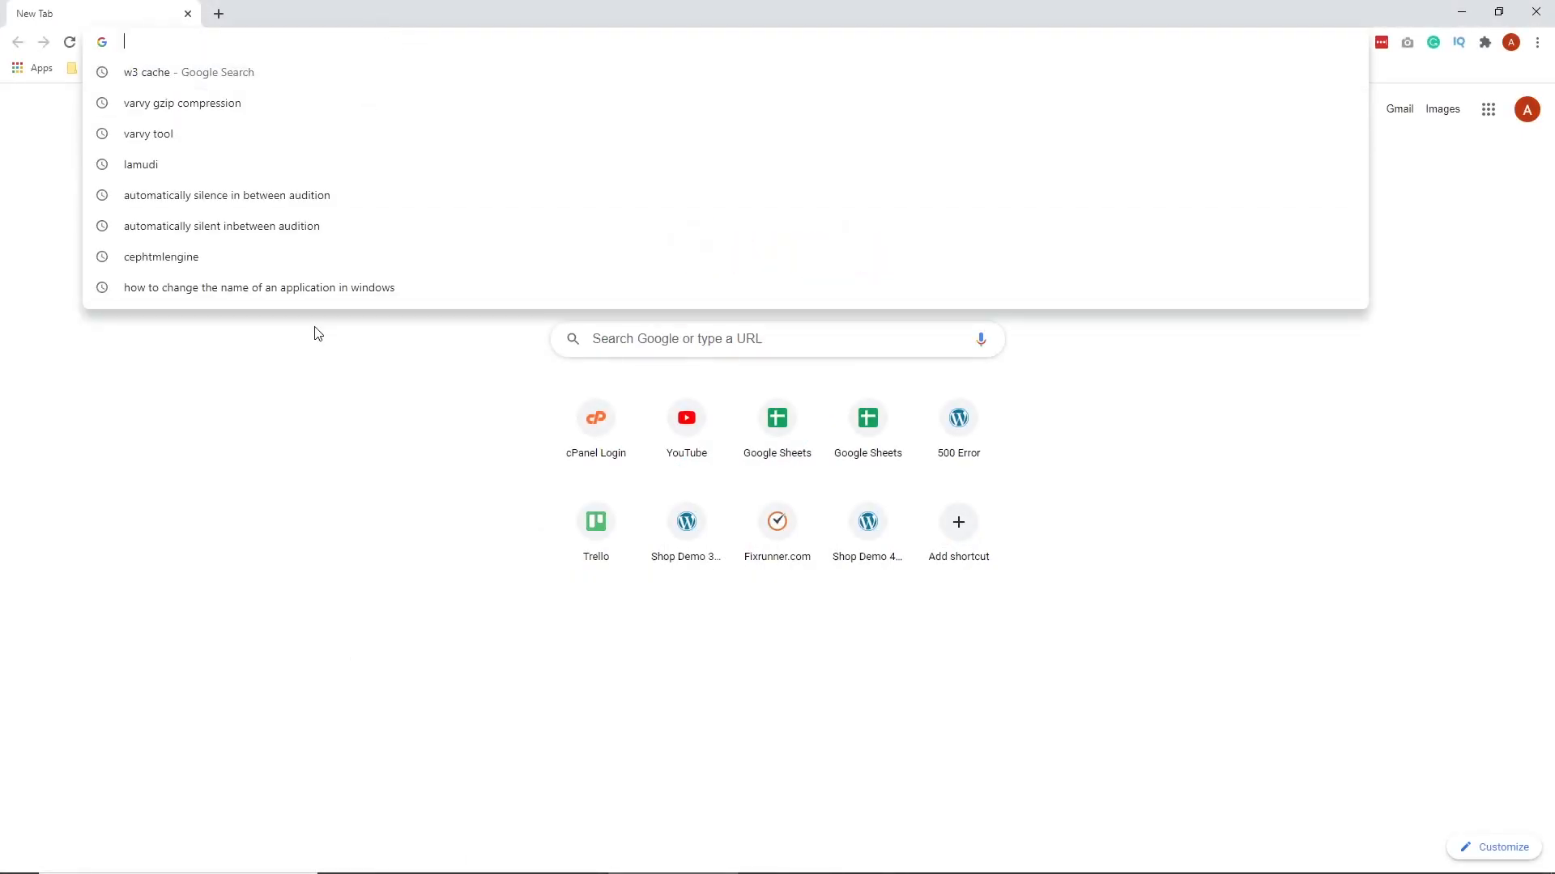
{"action": "left_click", "coordinate": [257, 466]}
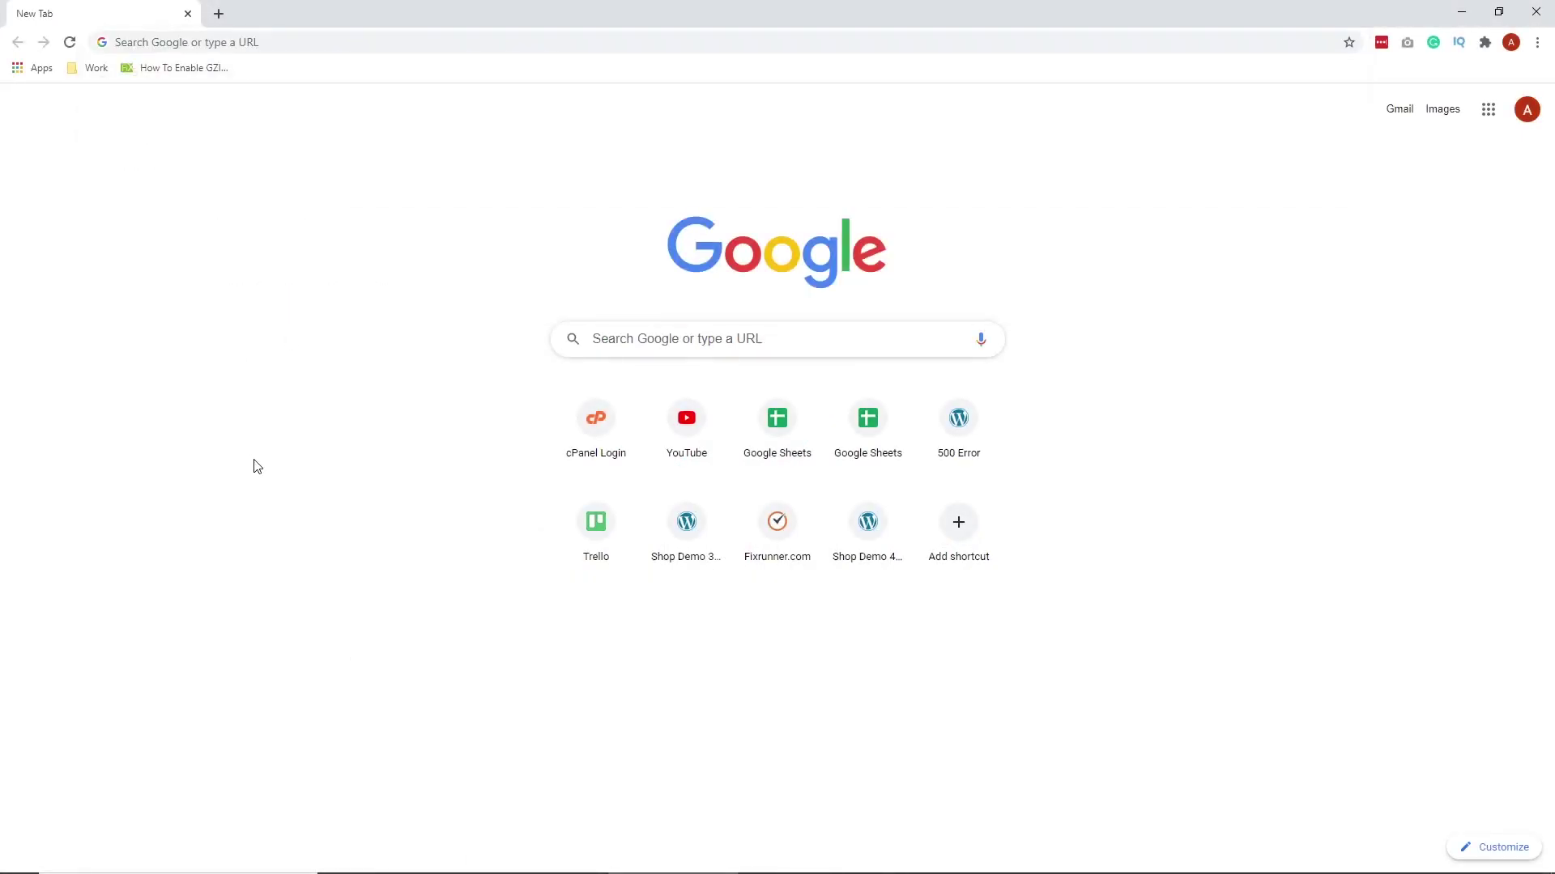
{"action": "left_click", "coordinate": [754, 338]}
{"action": "type", "text": "varvy gzip compression"}
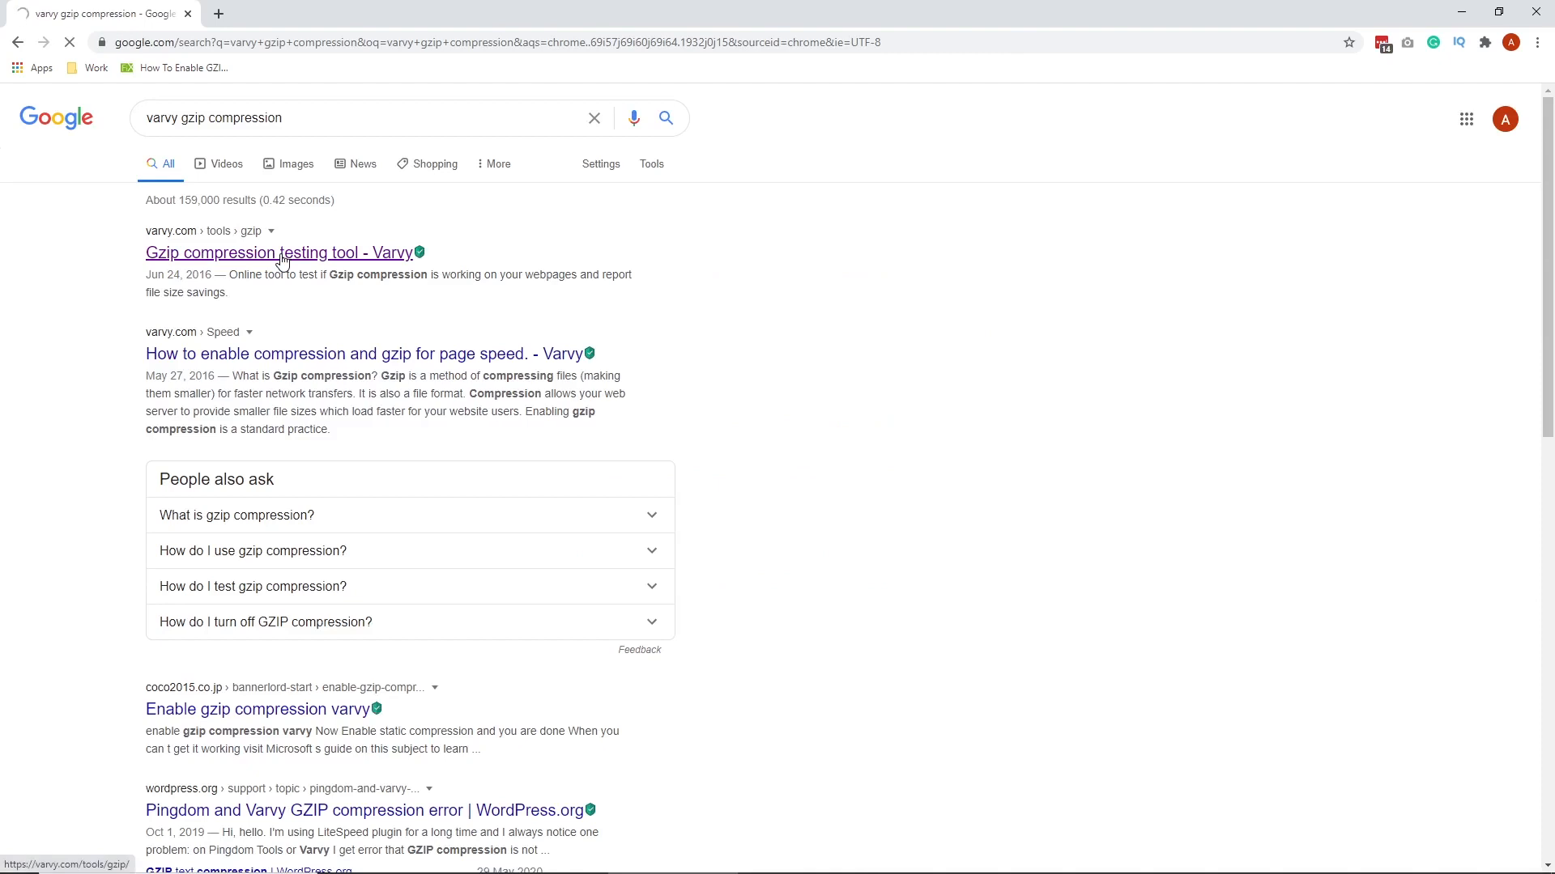
{"action": "left_click", "coordinate": [280, 253]}
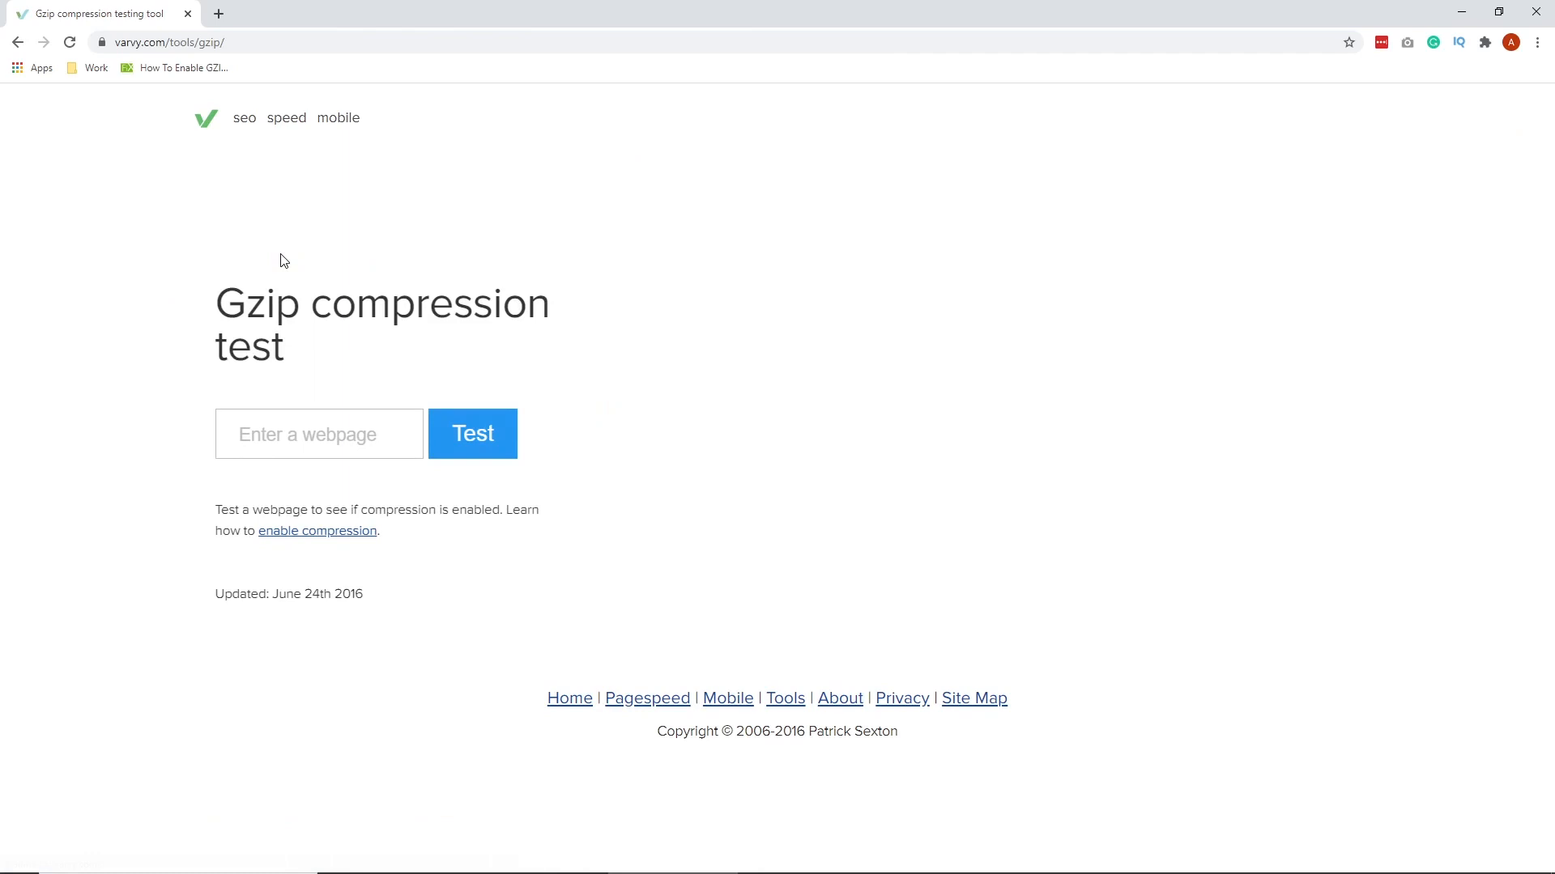
{"action": "left_click", "coordinate": [326, 428]}
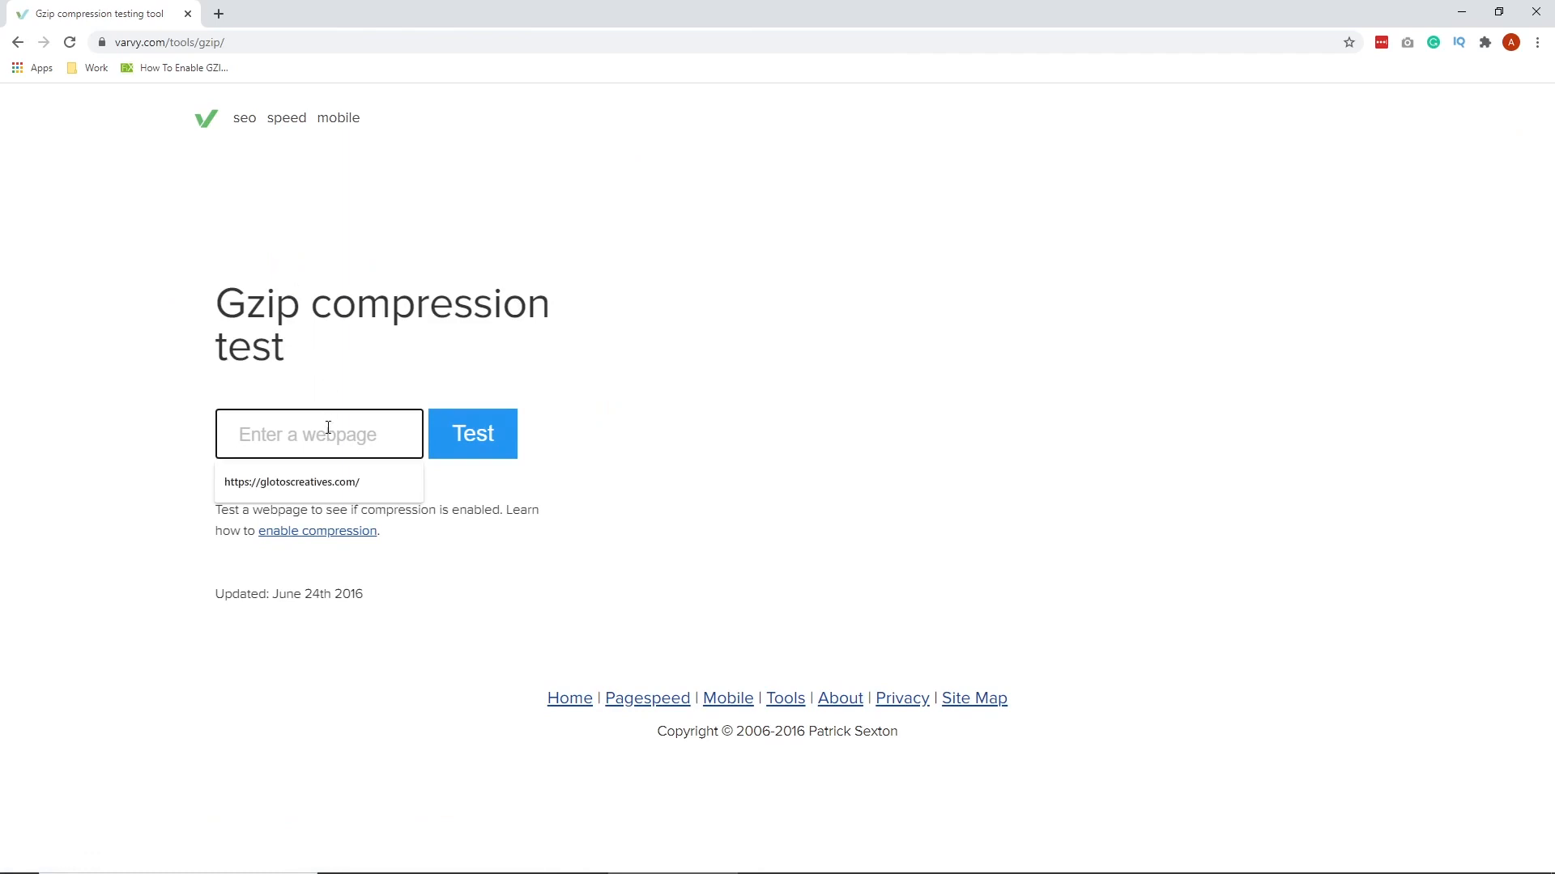
{"action": "left_click", "coordinate": [324, 480]}
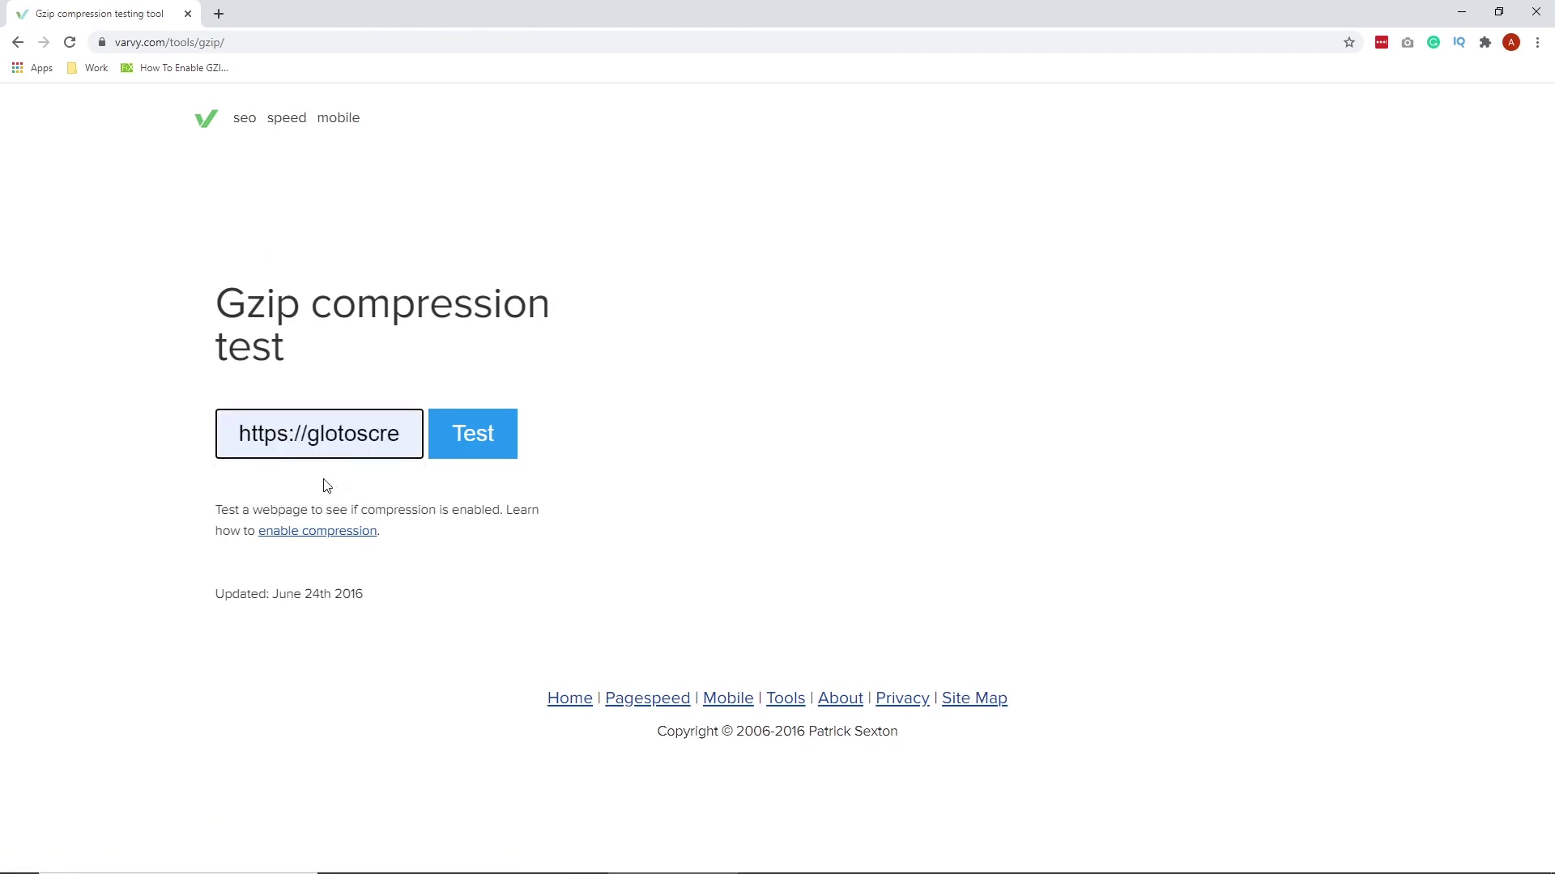
{"action": "left_click", "coordinate": [481, 432]}
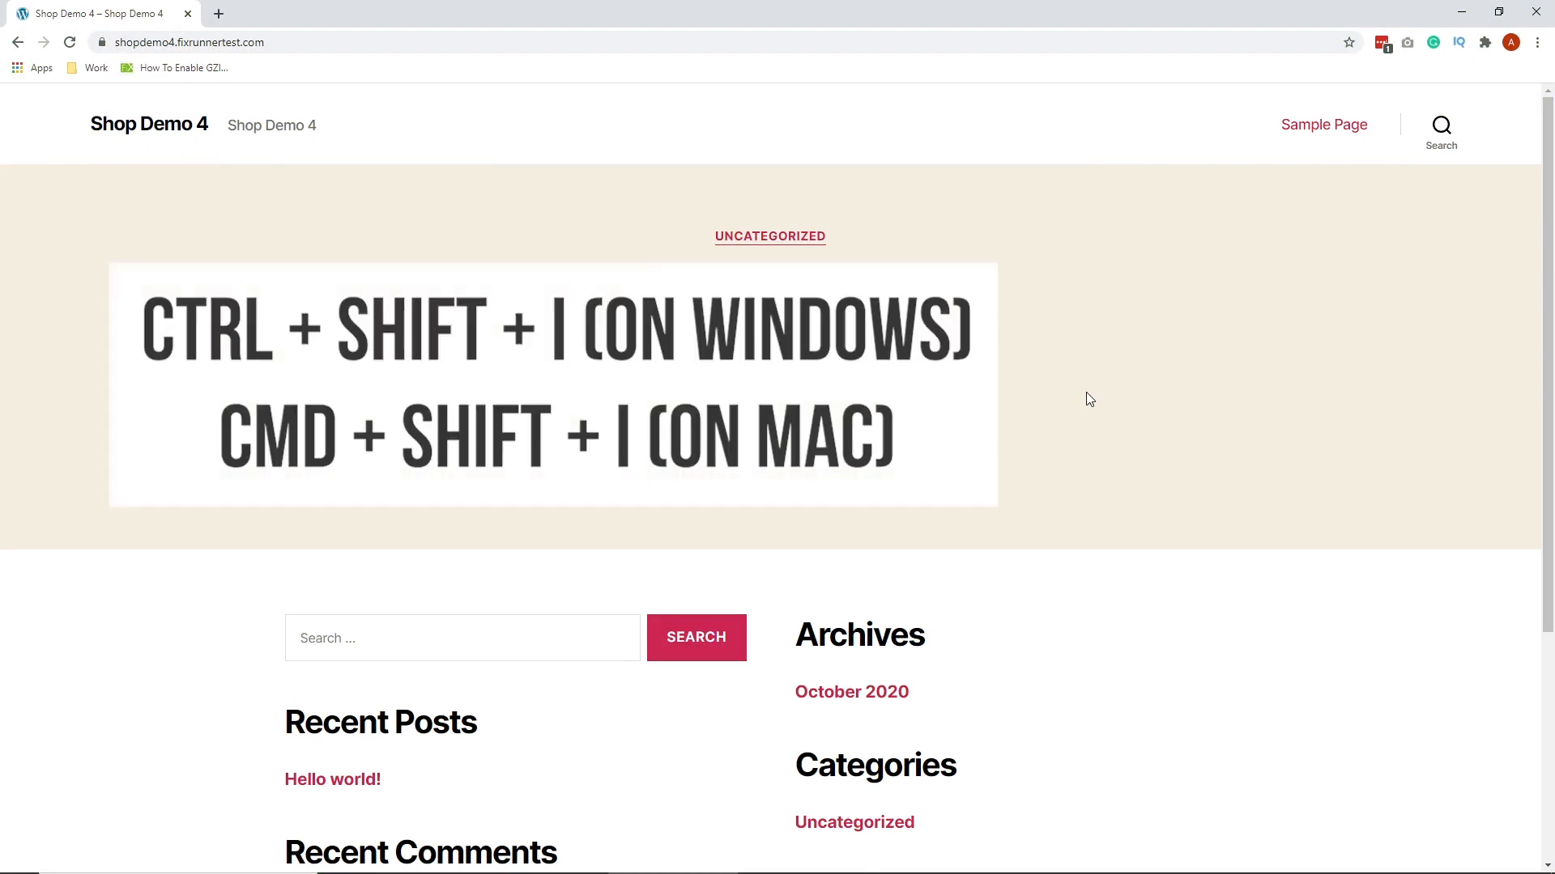
Record the homepage's network requests in Chrome DevTools by reloading with the Network panel active
{"action": "key", "text": "ctrl+shift+i"}
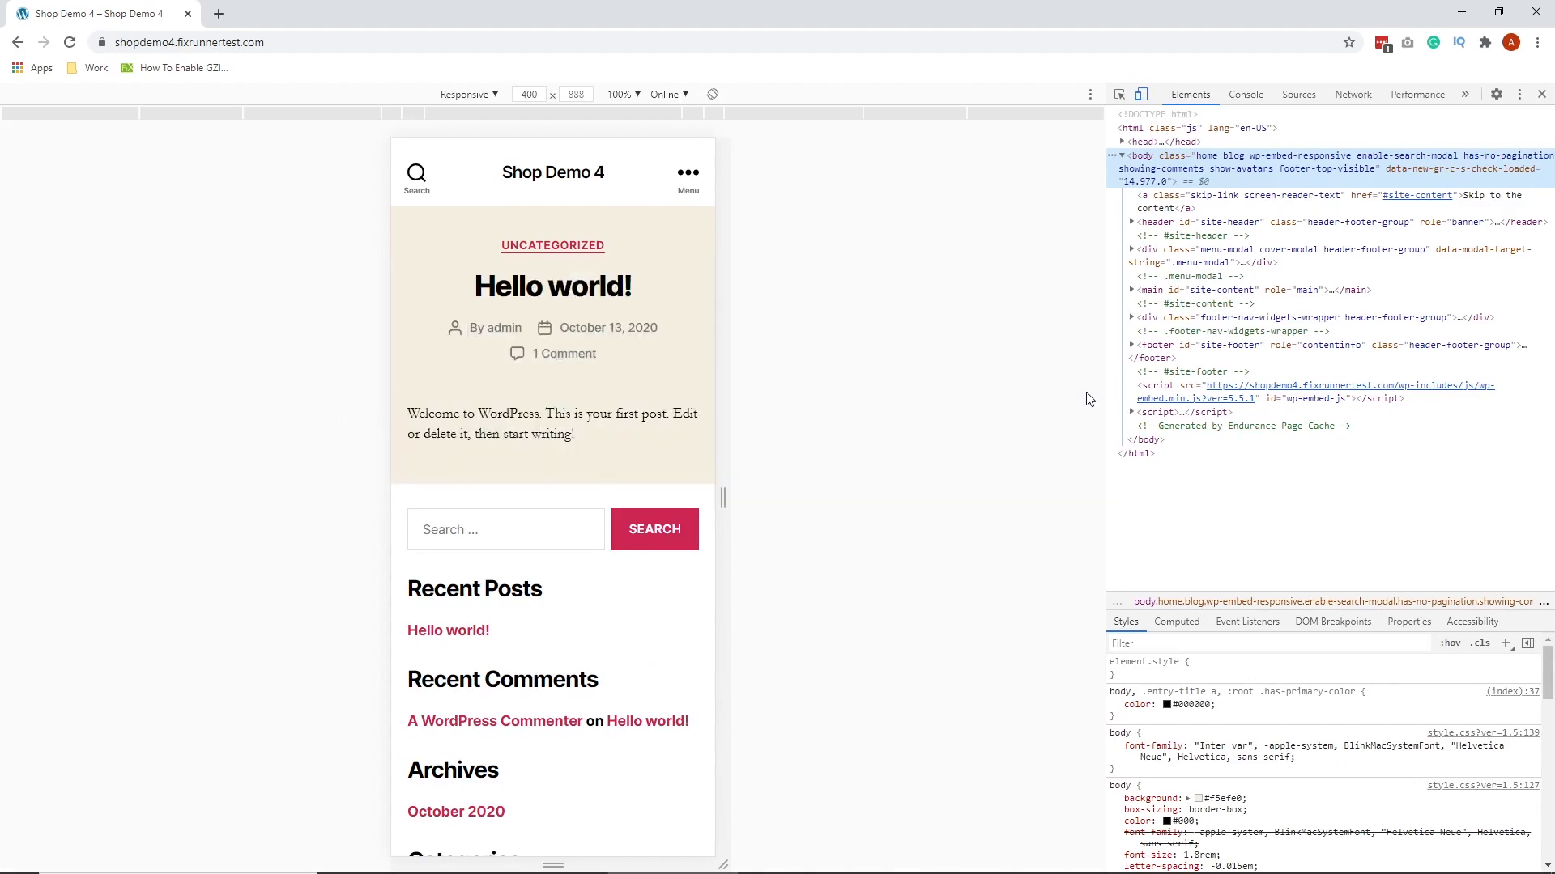
{"action": "left_click", "coordinate": [1351, 93]}
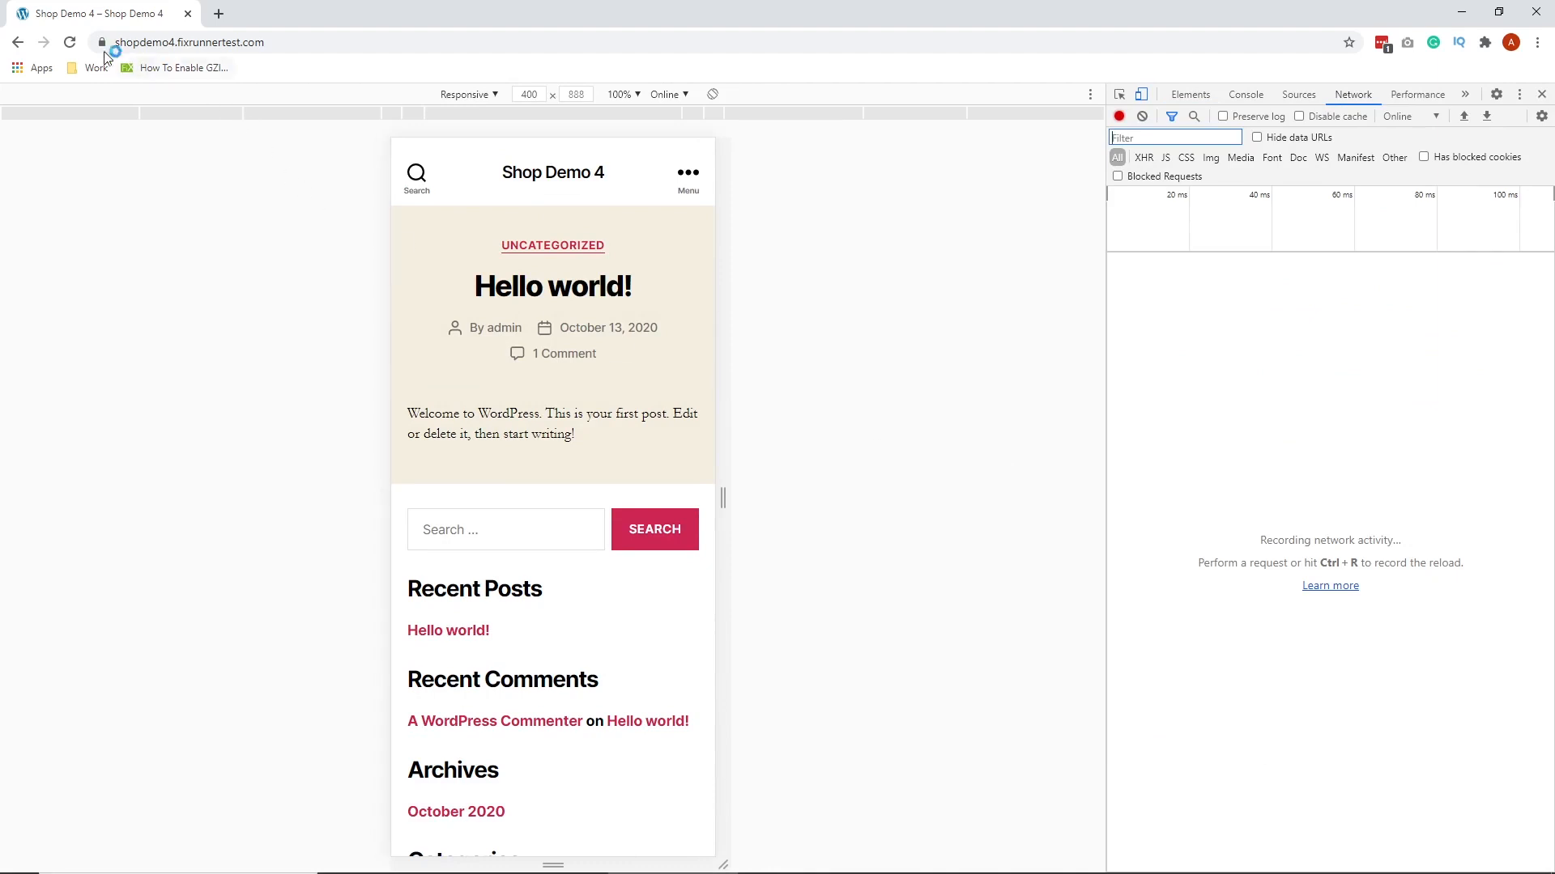
{"action": "left_click", "coordinate": [68, 42]}
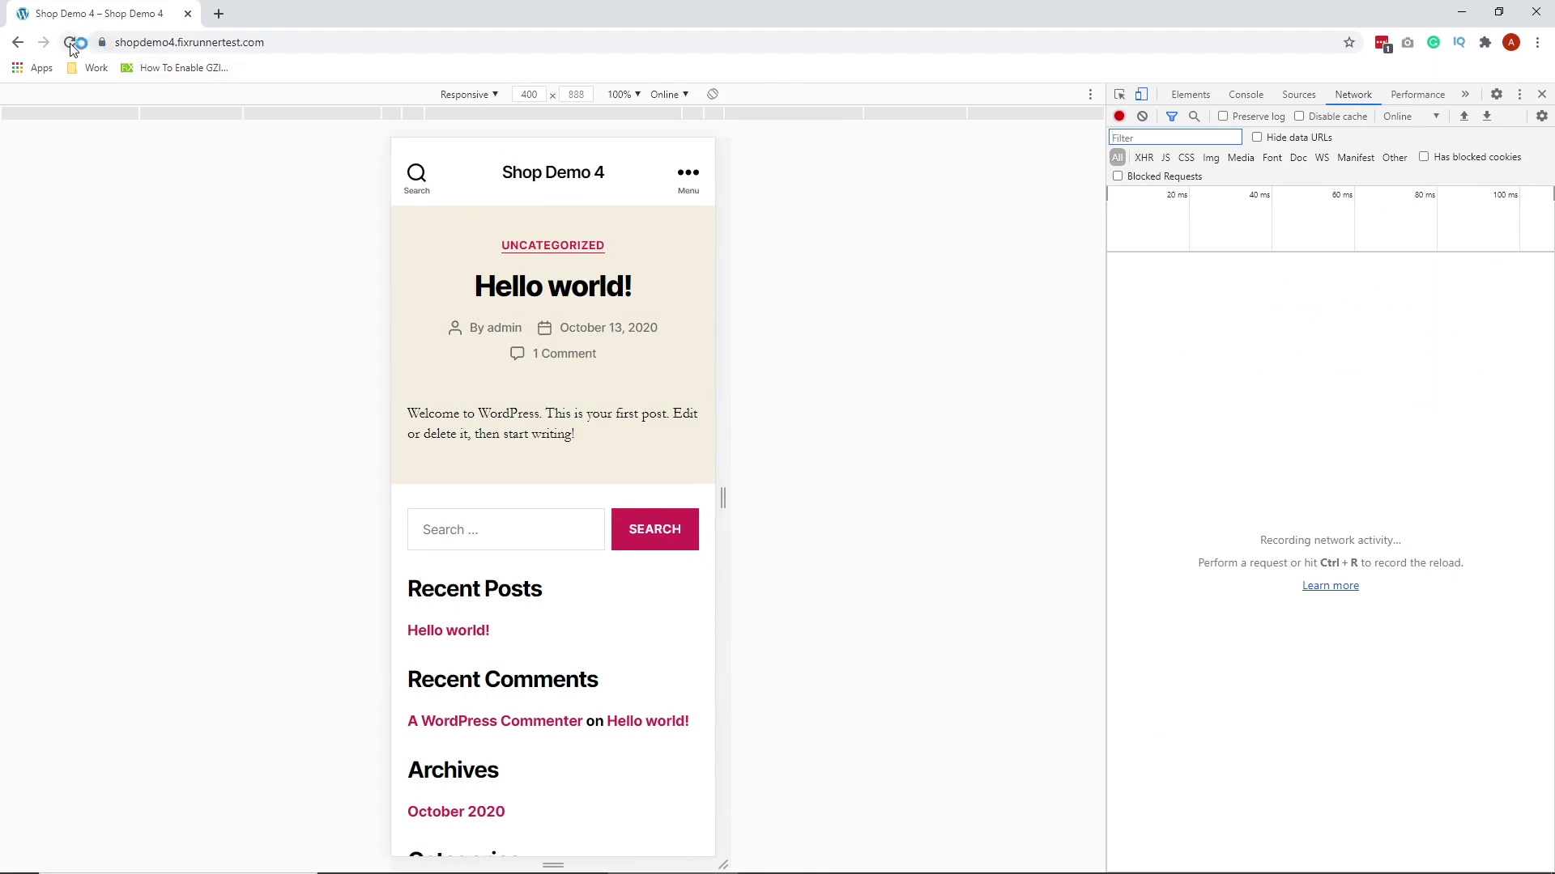
{"action": "left_click", "coordinate": [1059, 431]}
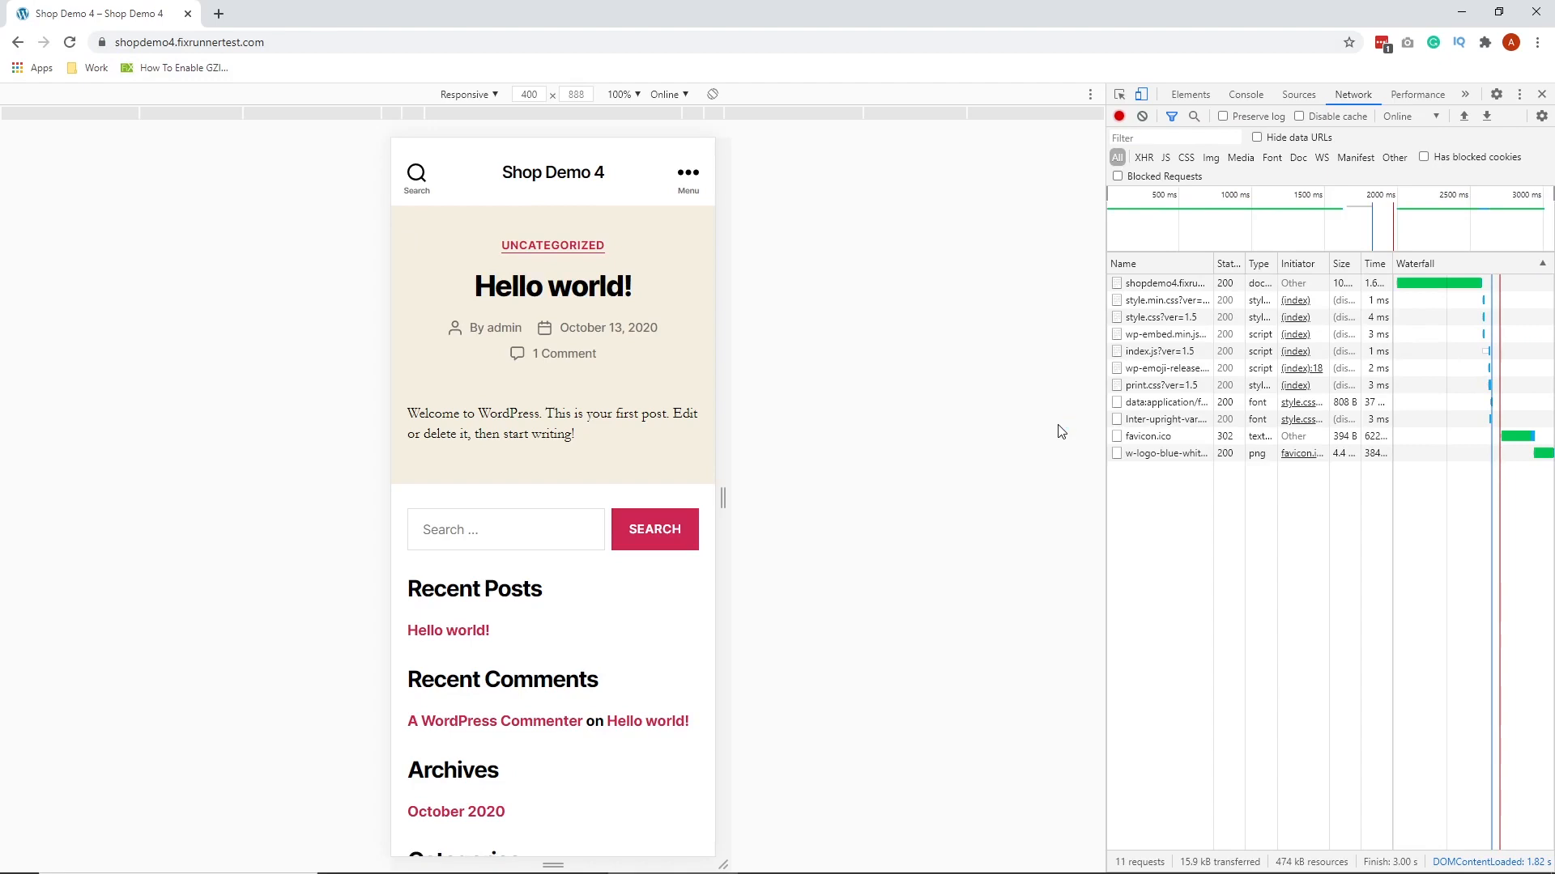
Show the main document request's response headers with content-encoding: gzip
{"action": "left_click", "coordinate": [1186, 287]}
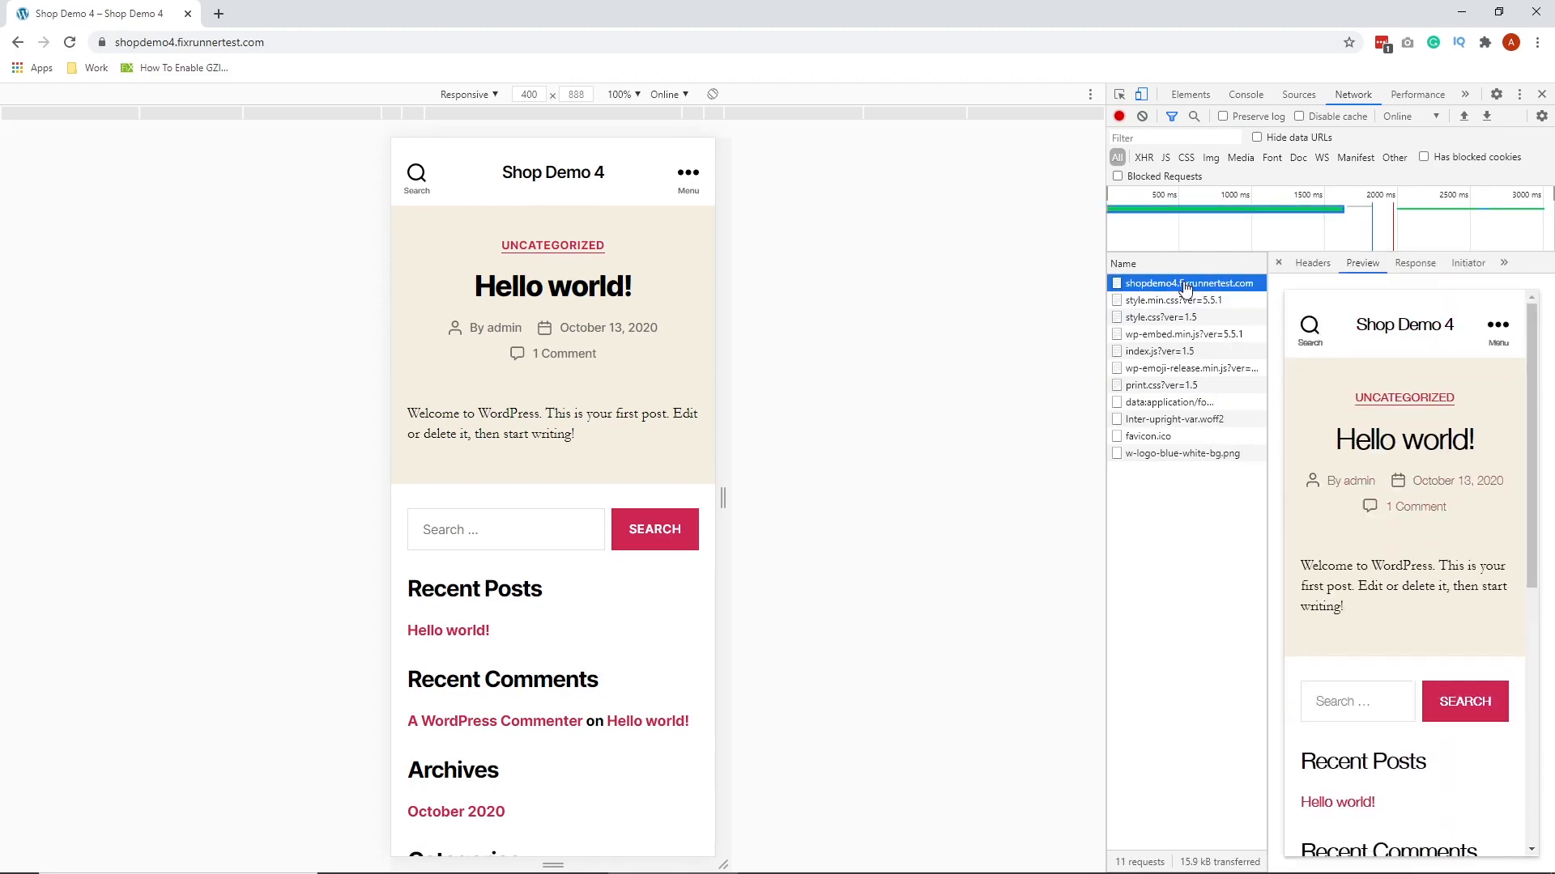
{"action": "left_click", "coordinate": [1312, 263]}
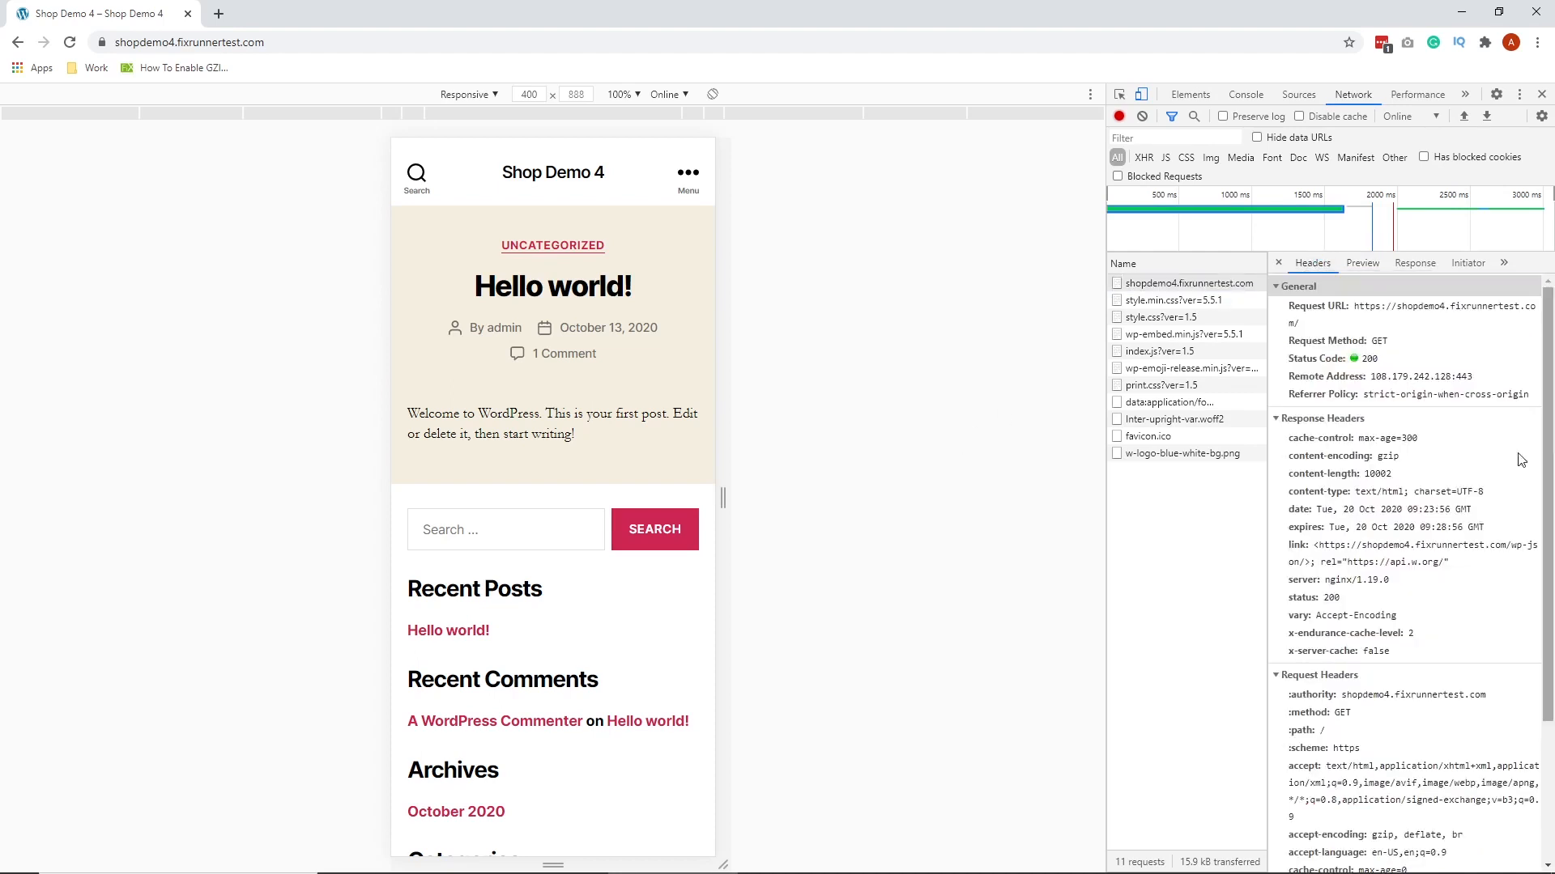
{"action": "left_click", "coordinate": [1395, 459]}
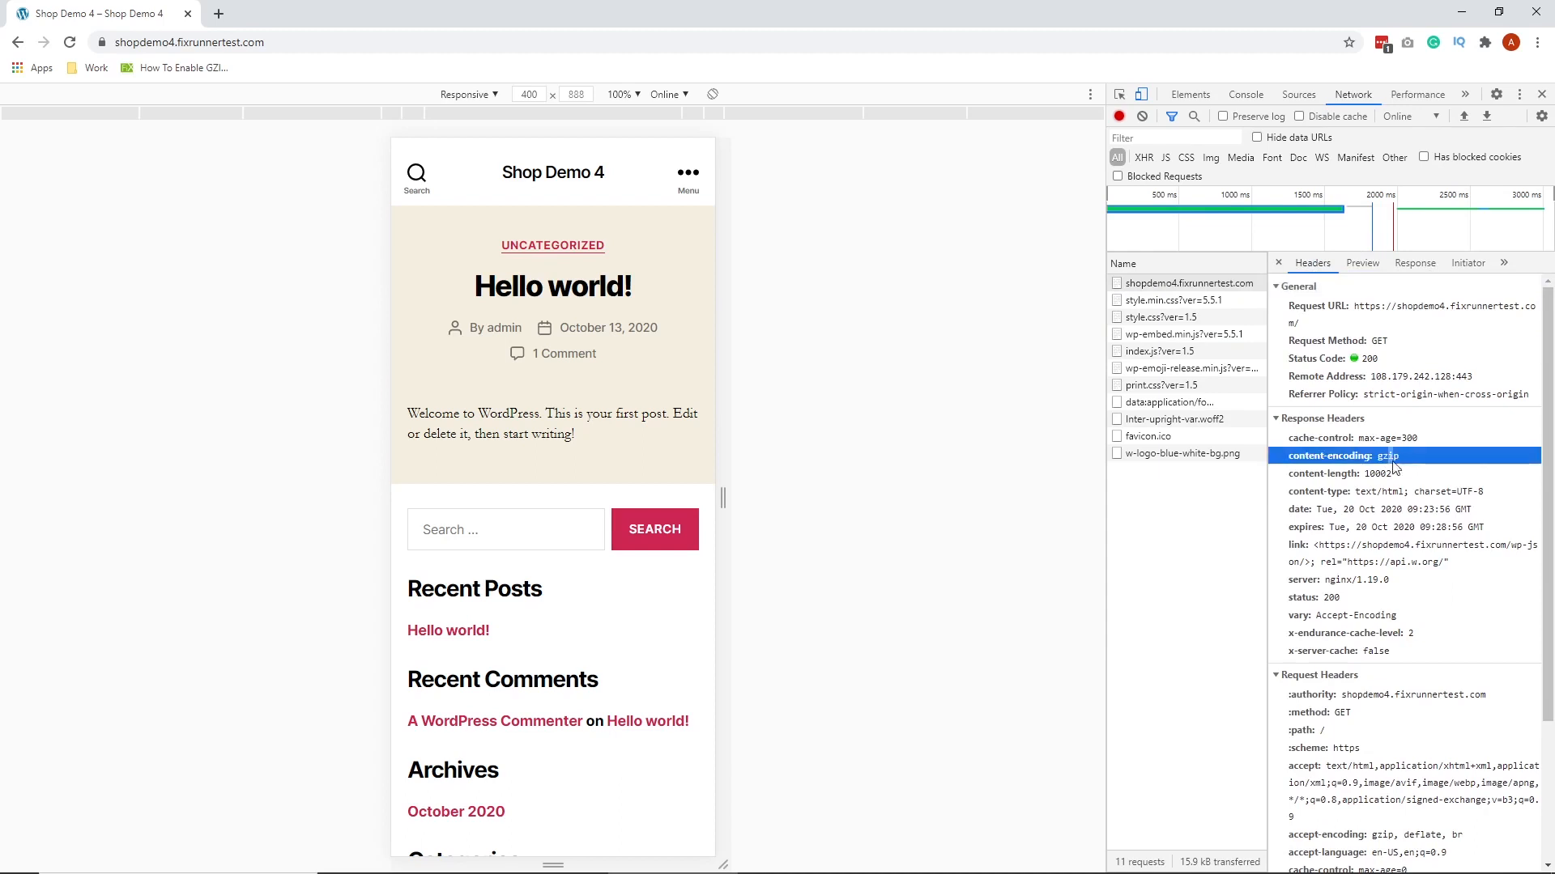
{"action": "left_click", "coordinate": [1451, 463]}
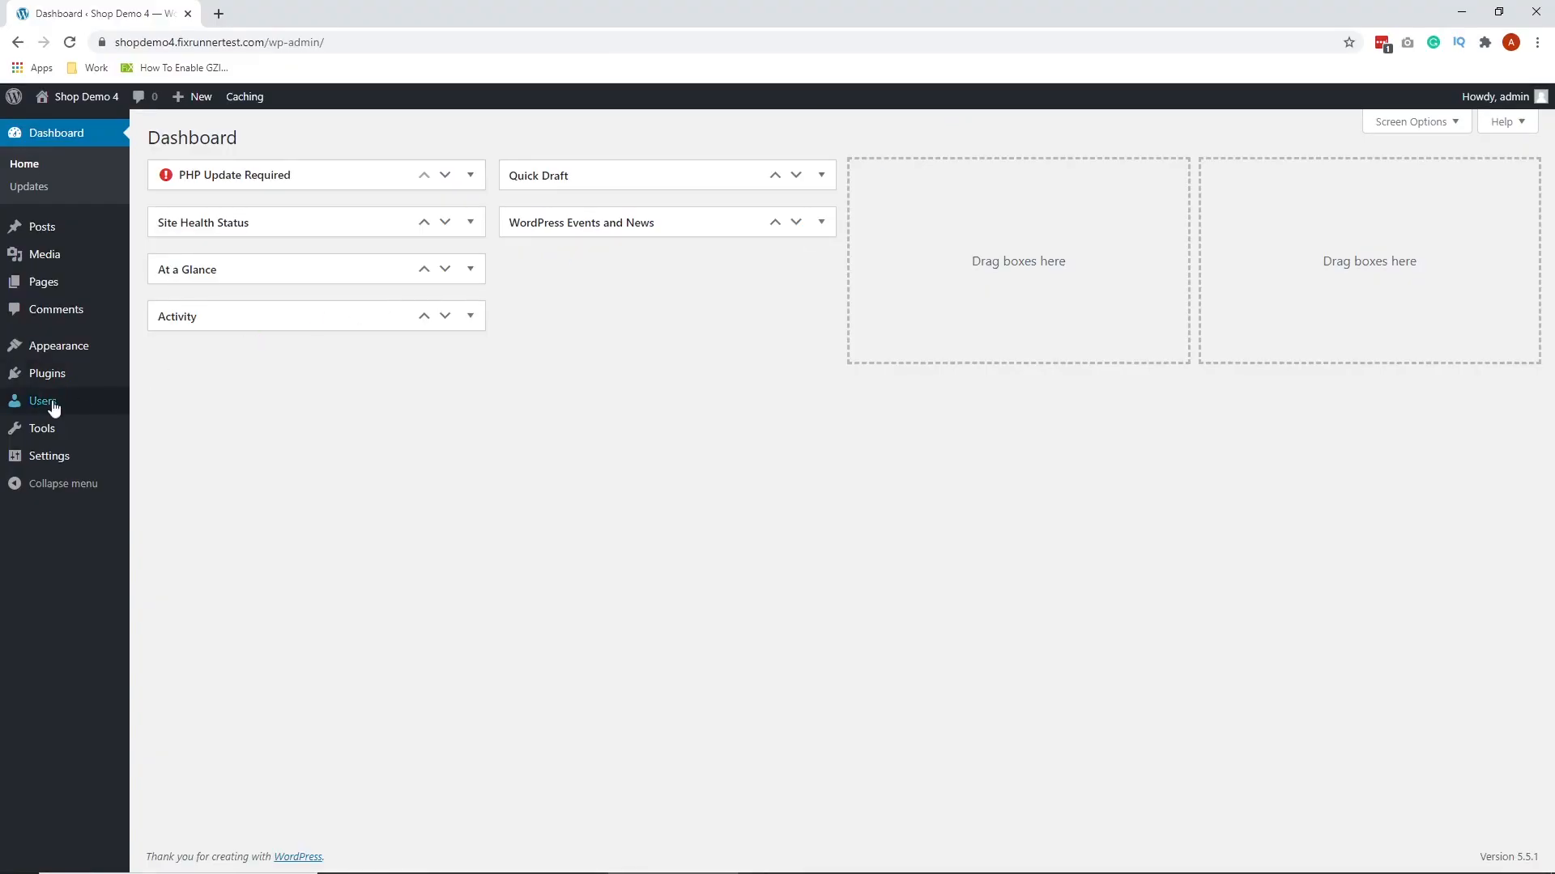
{"action": "mouse_move", "coordinate": [46, 373]}
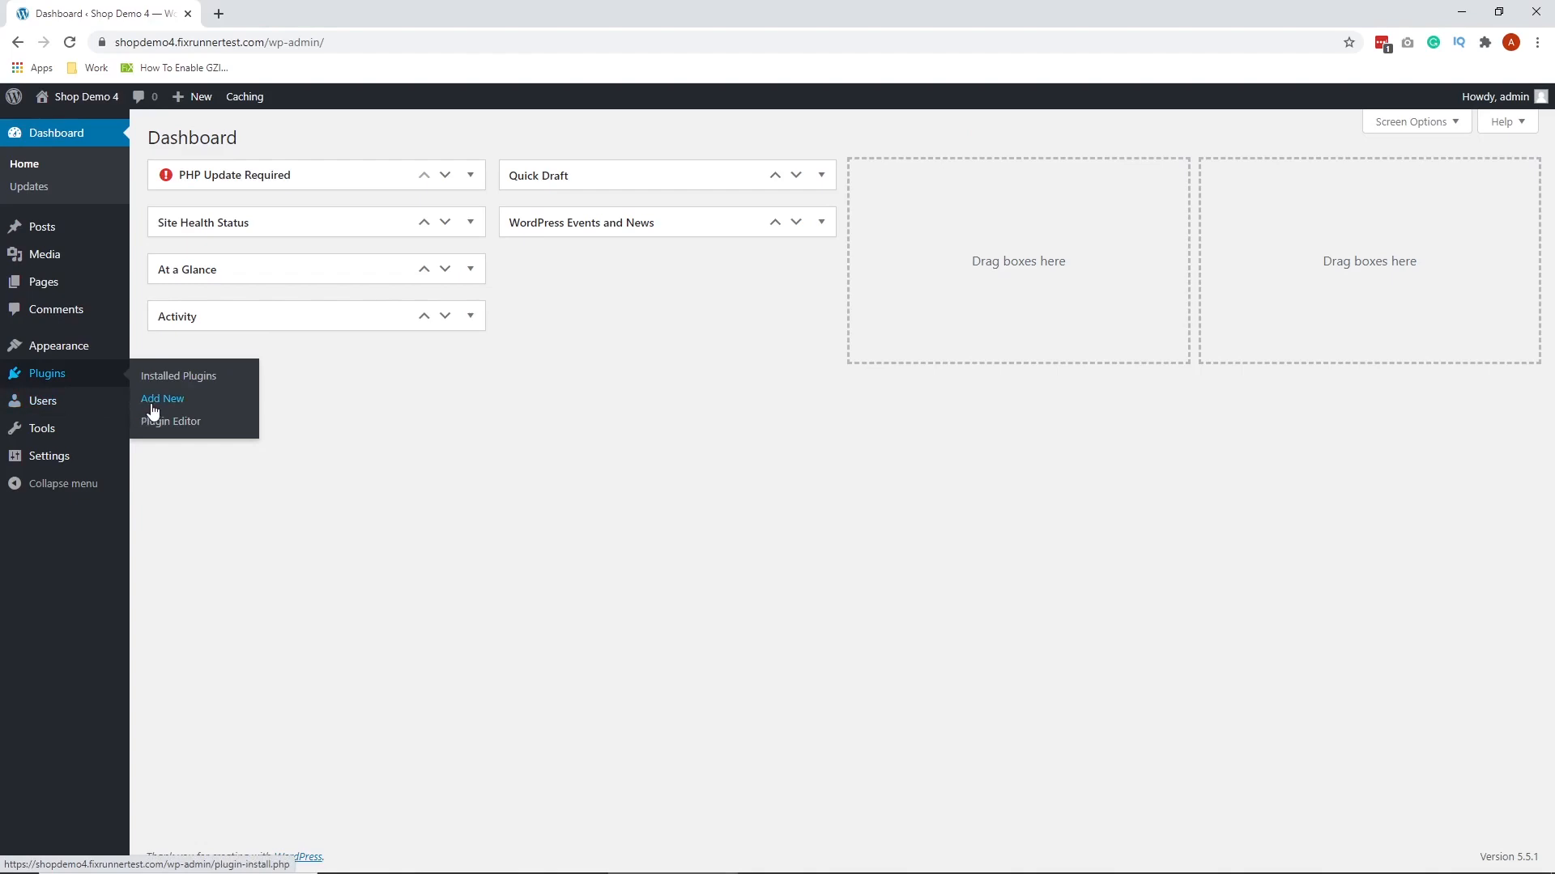
Find 'WP super cache' in Plugins > Add New and install the WP Super Cache plugin
{"action": "left_click", "coordinate": [156, 401]}
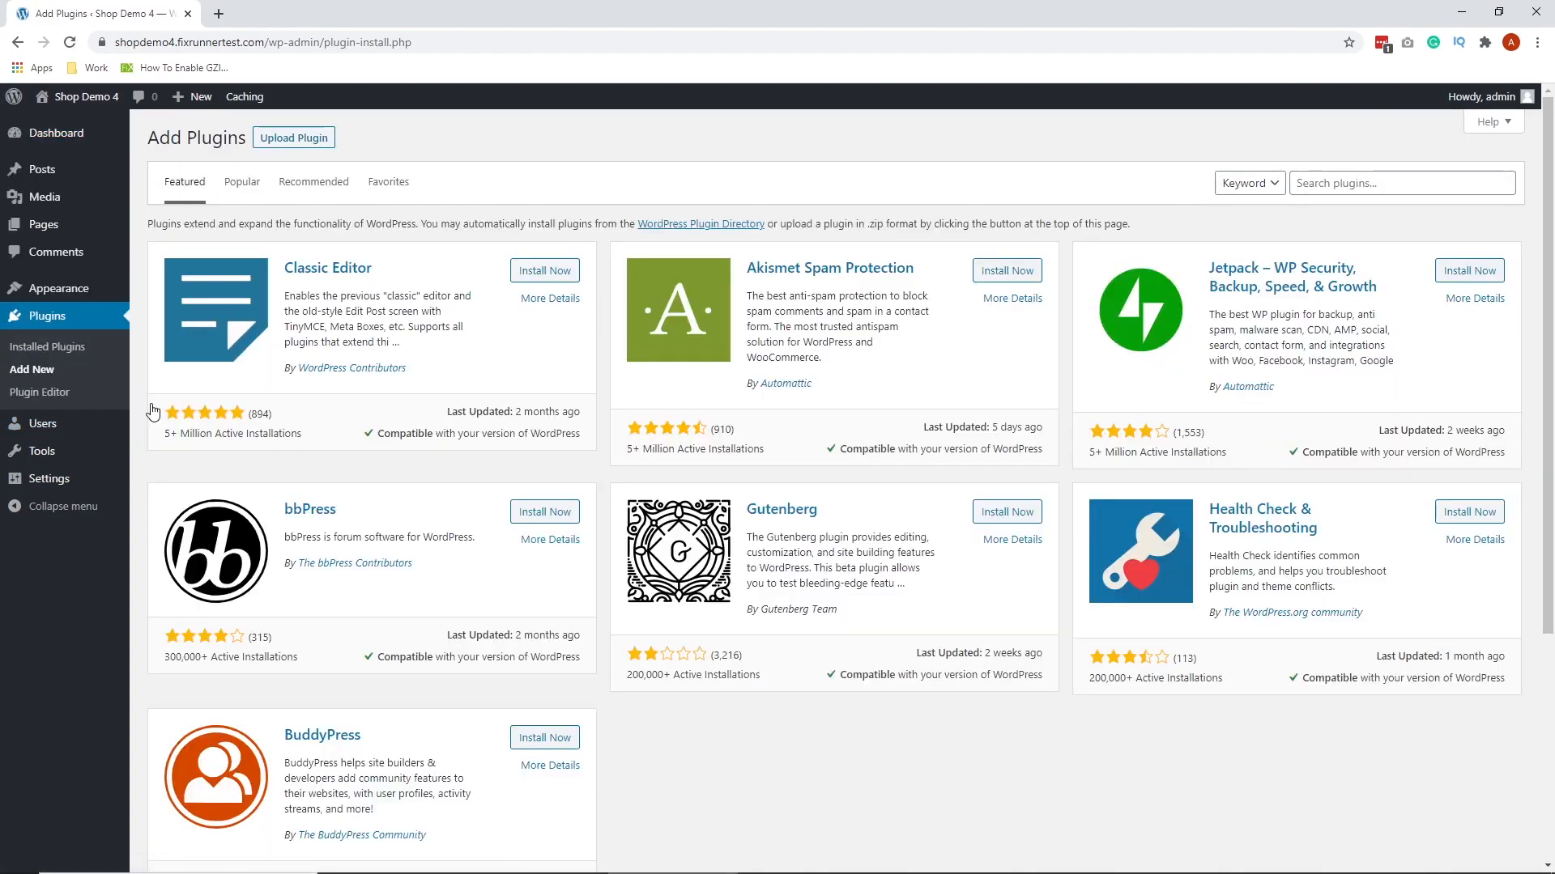
{"action": "left_click", "coordinate": [1431, 182]}
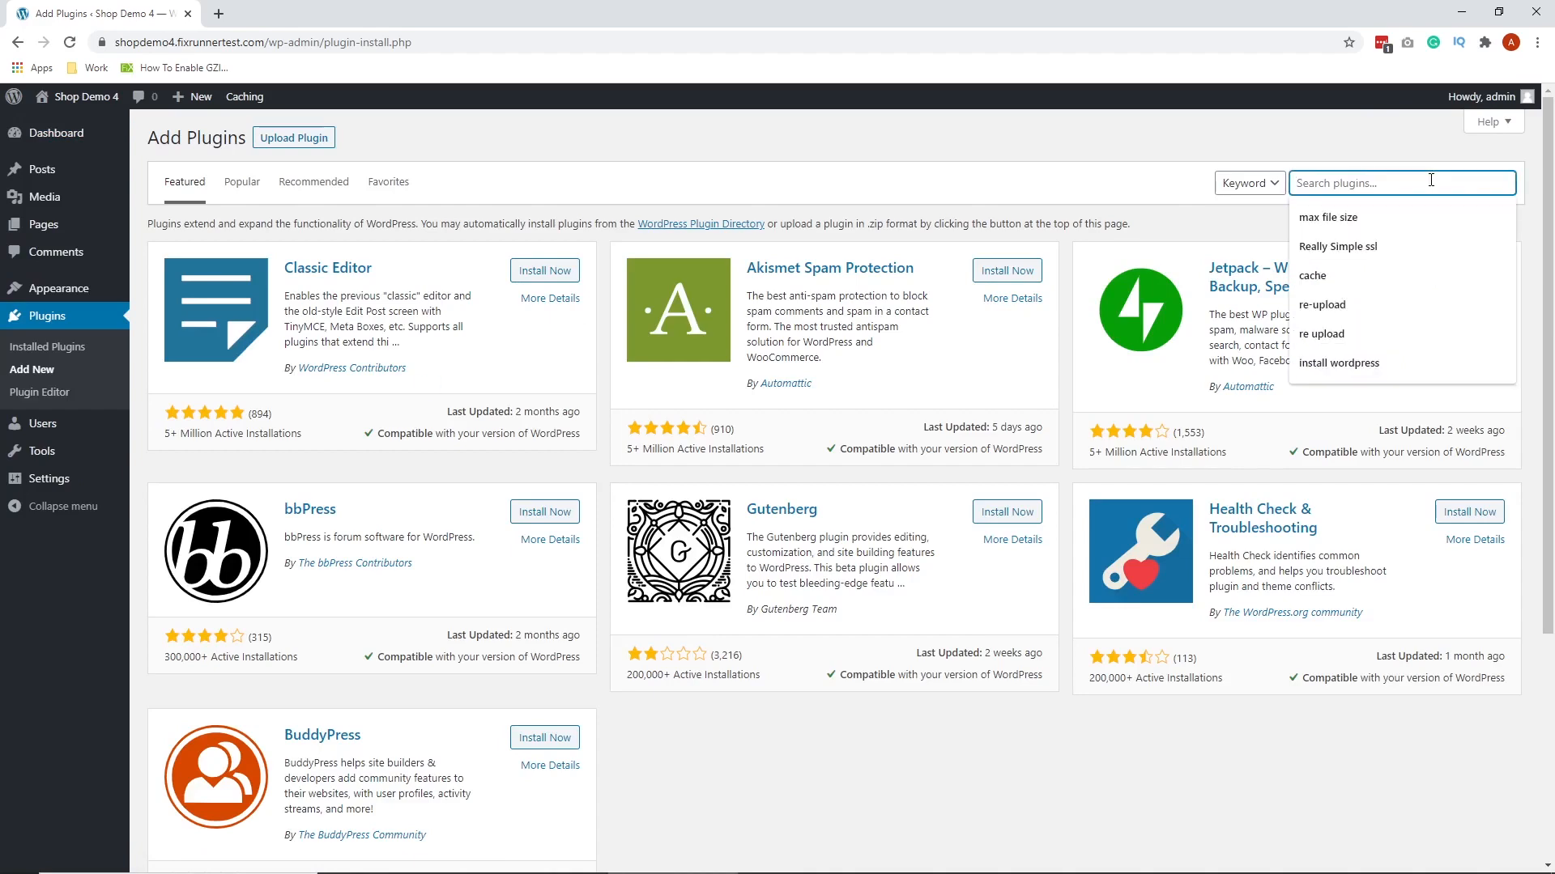
{"action": "type", "text": "WP super cache"}
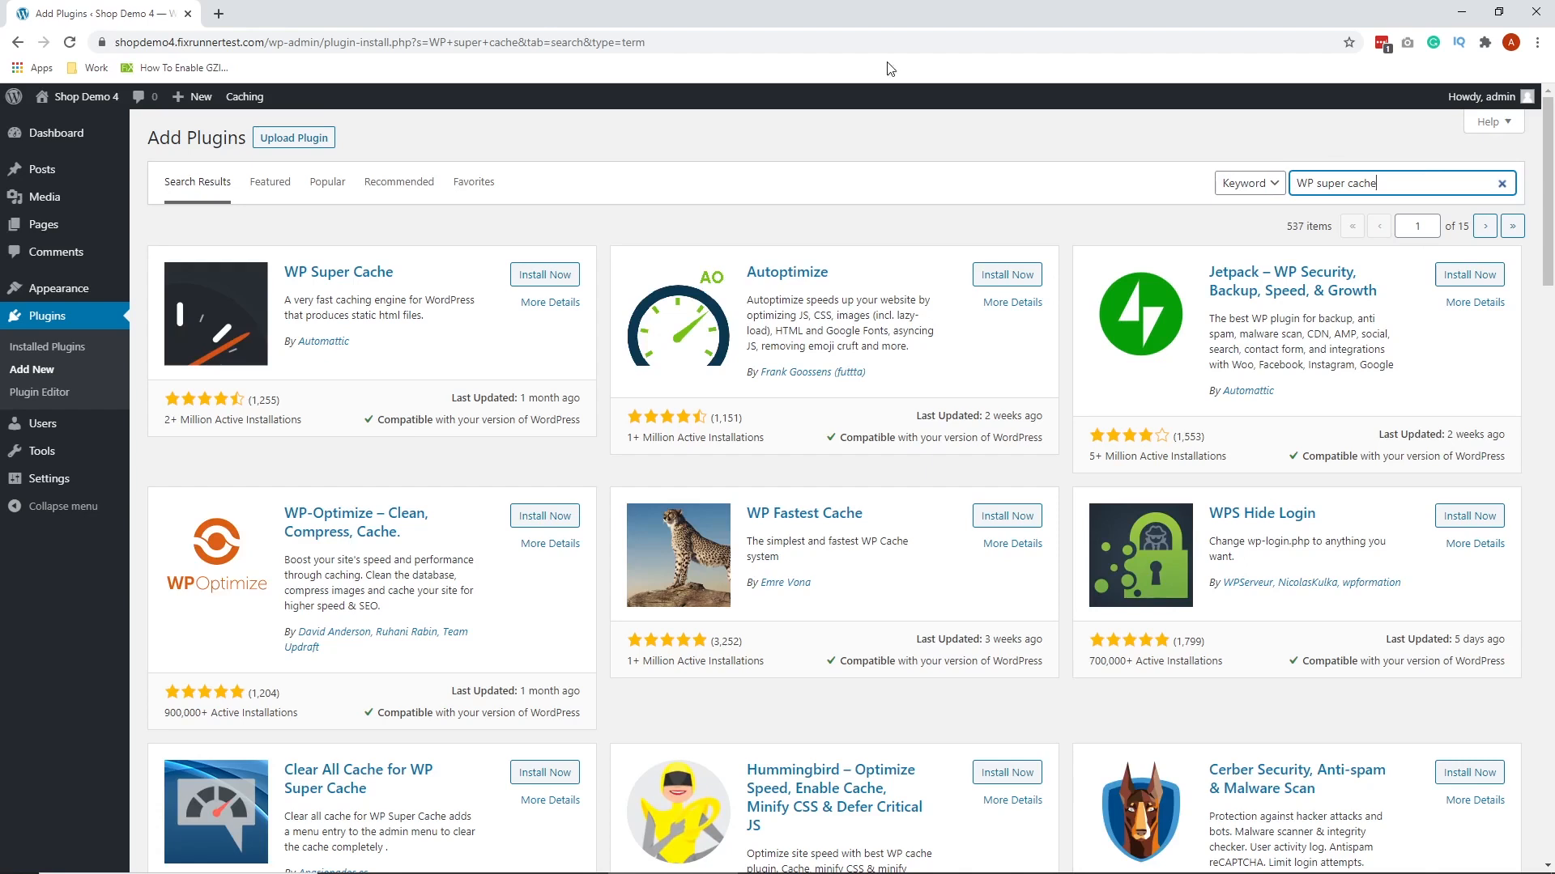
{"action": "left_click", "coordinate": [544, 274]}
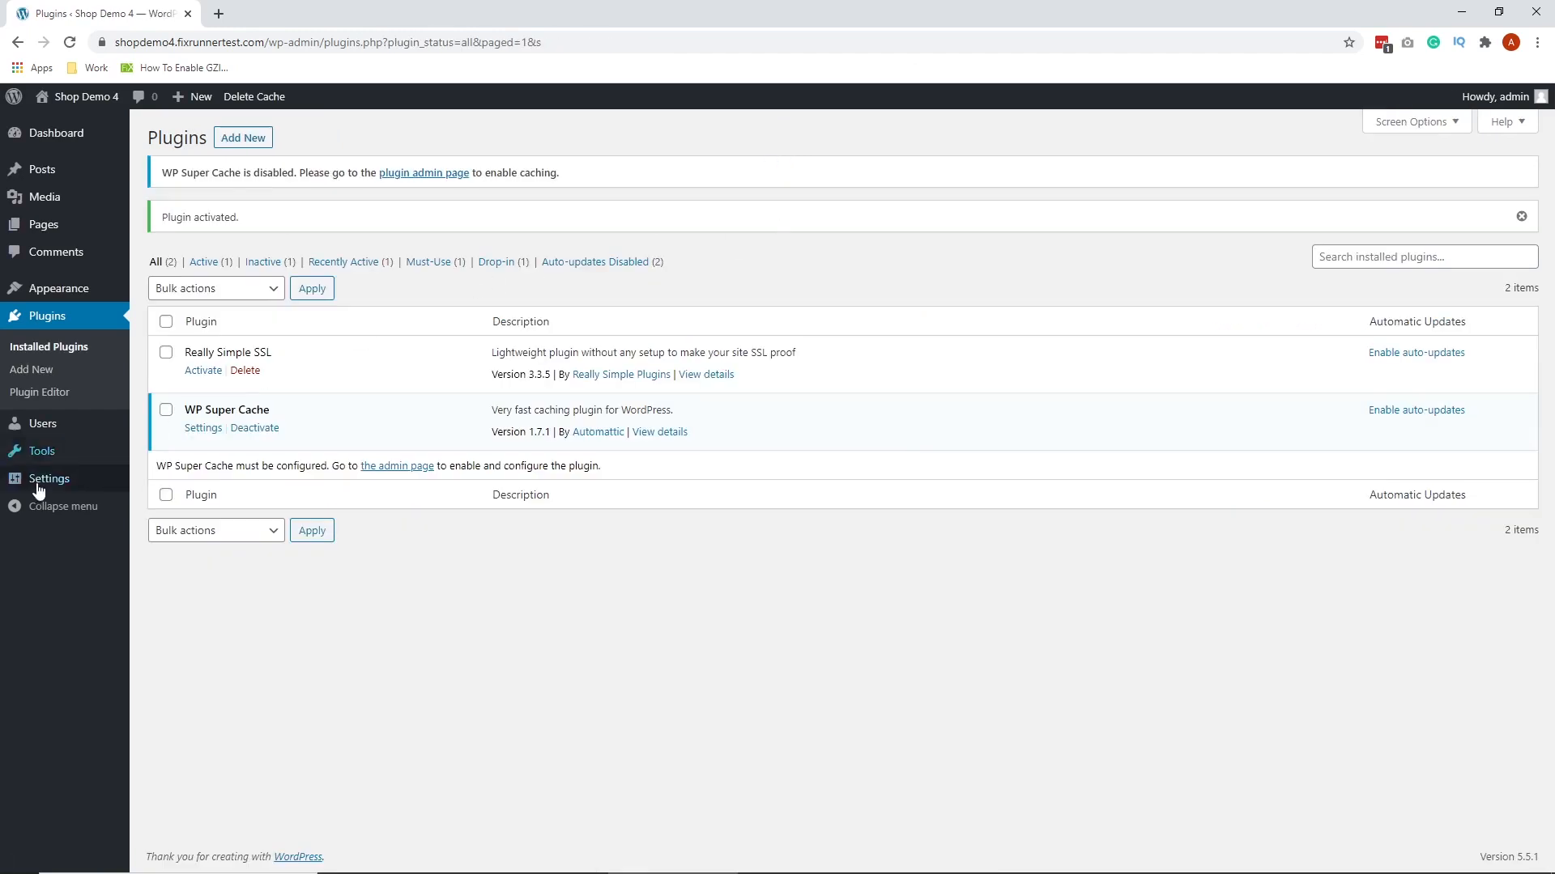
Enable 'Compress pages' in WP Super Cache's Advanced settings and save with Update Status
{"action": "mouse_move", "coordinate": [49, 478]}
{"action": "left_click", "coordinate": [179, 639]}
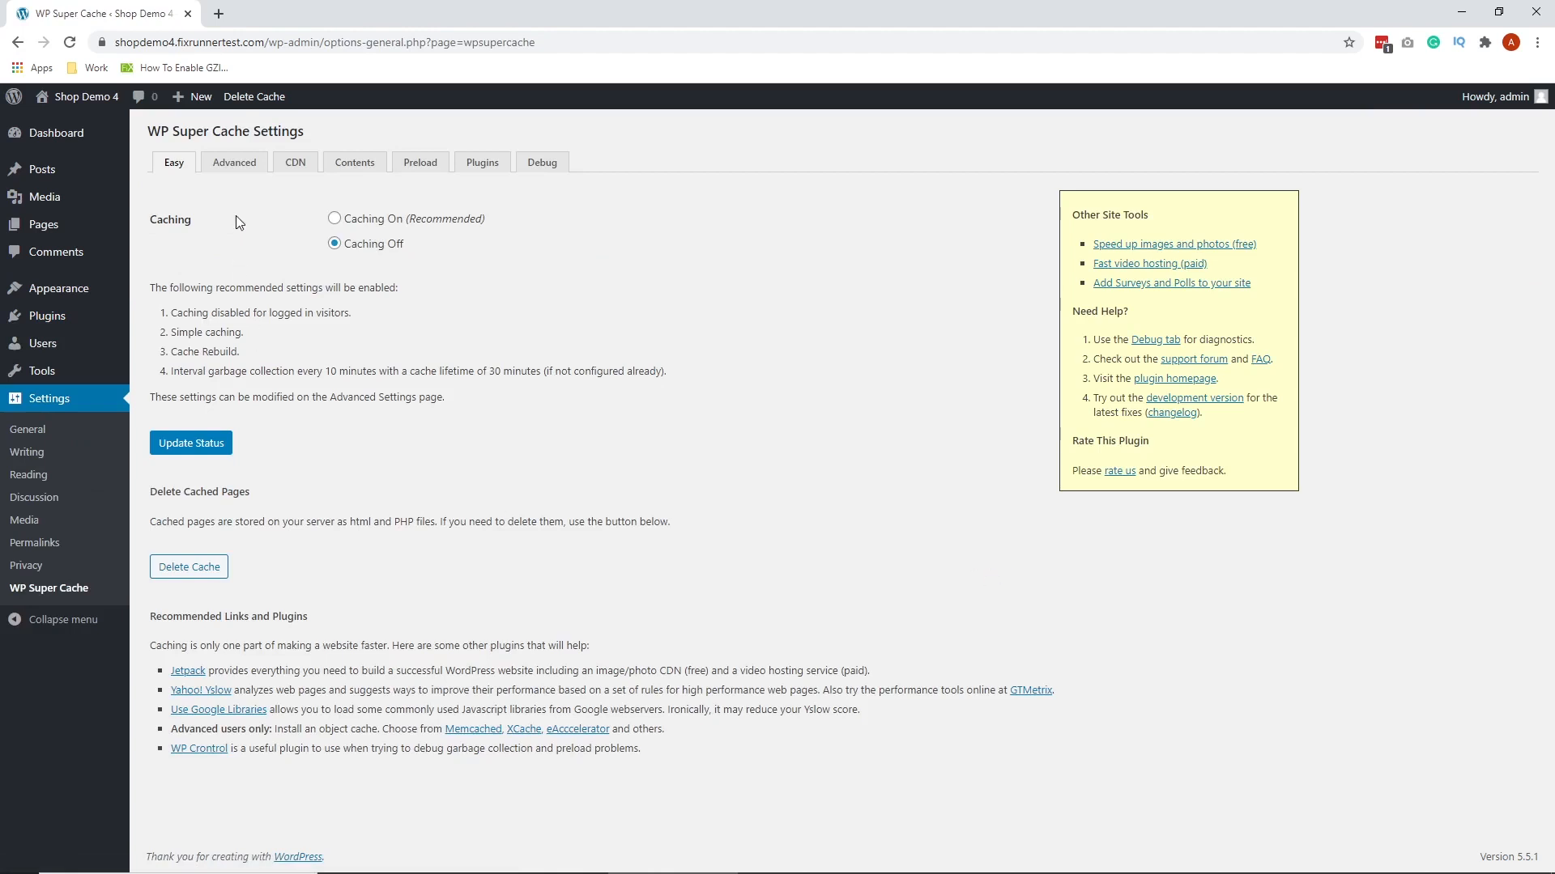
{"action": "left_click", "coordinate": [235, 162]}
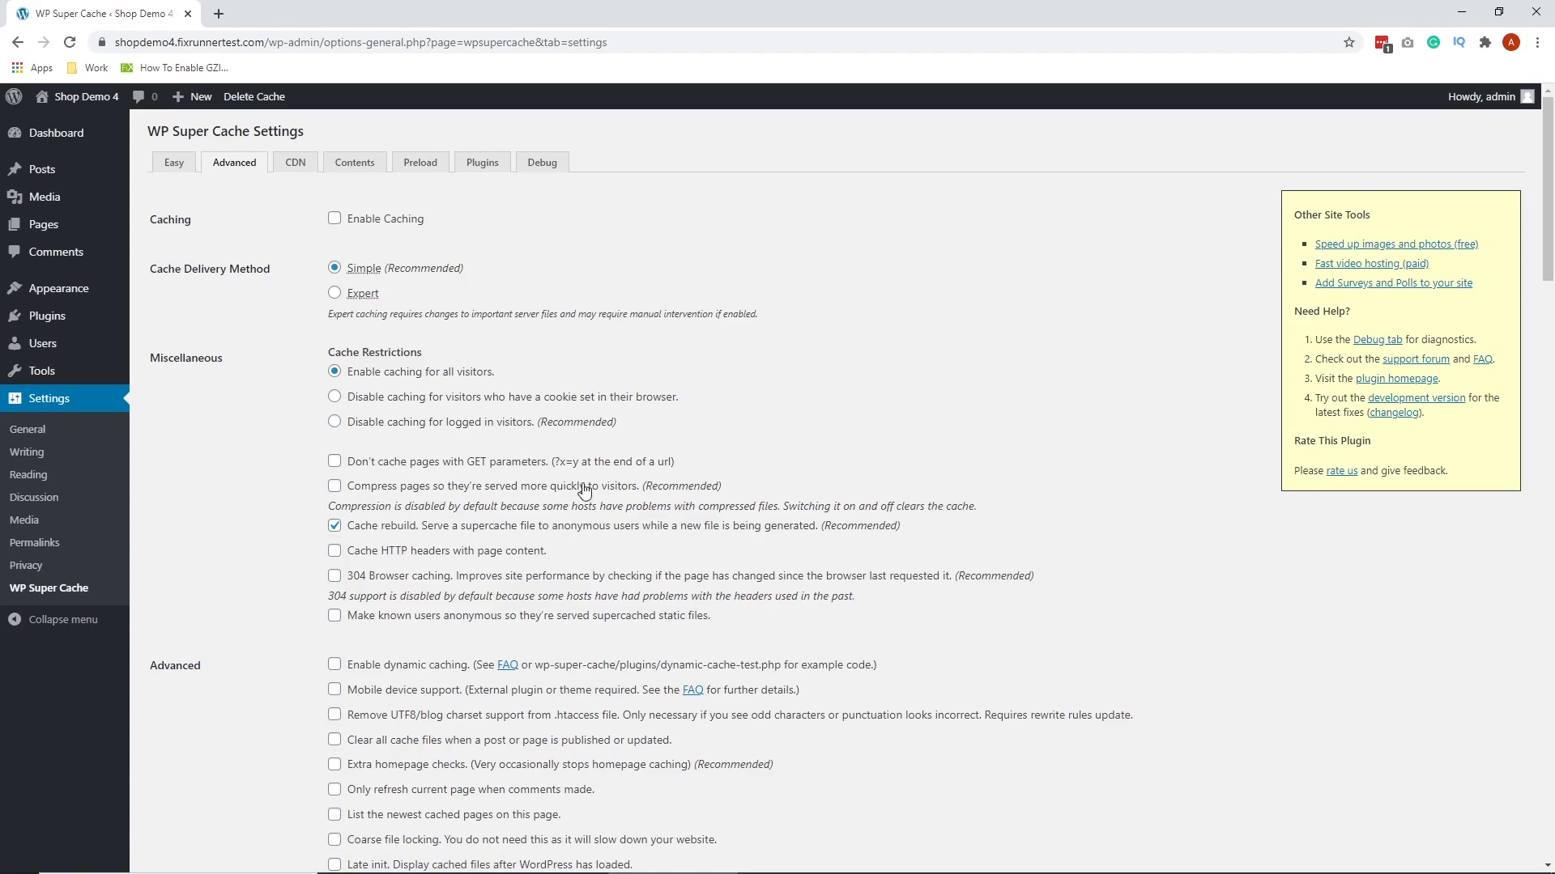
{"action": "left_click", "coordinate": [336, 486]}
{"action": "scroll", "coordinate": [1104, 363], "scroll_direction": "down", "scroll_amount": 10}
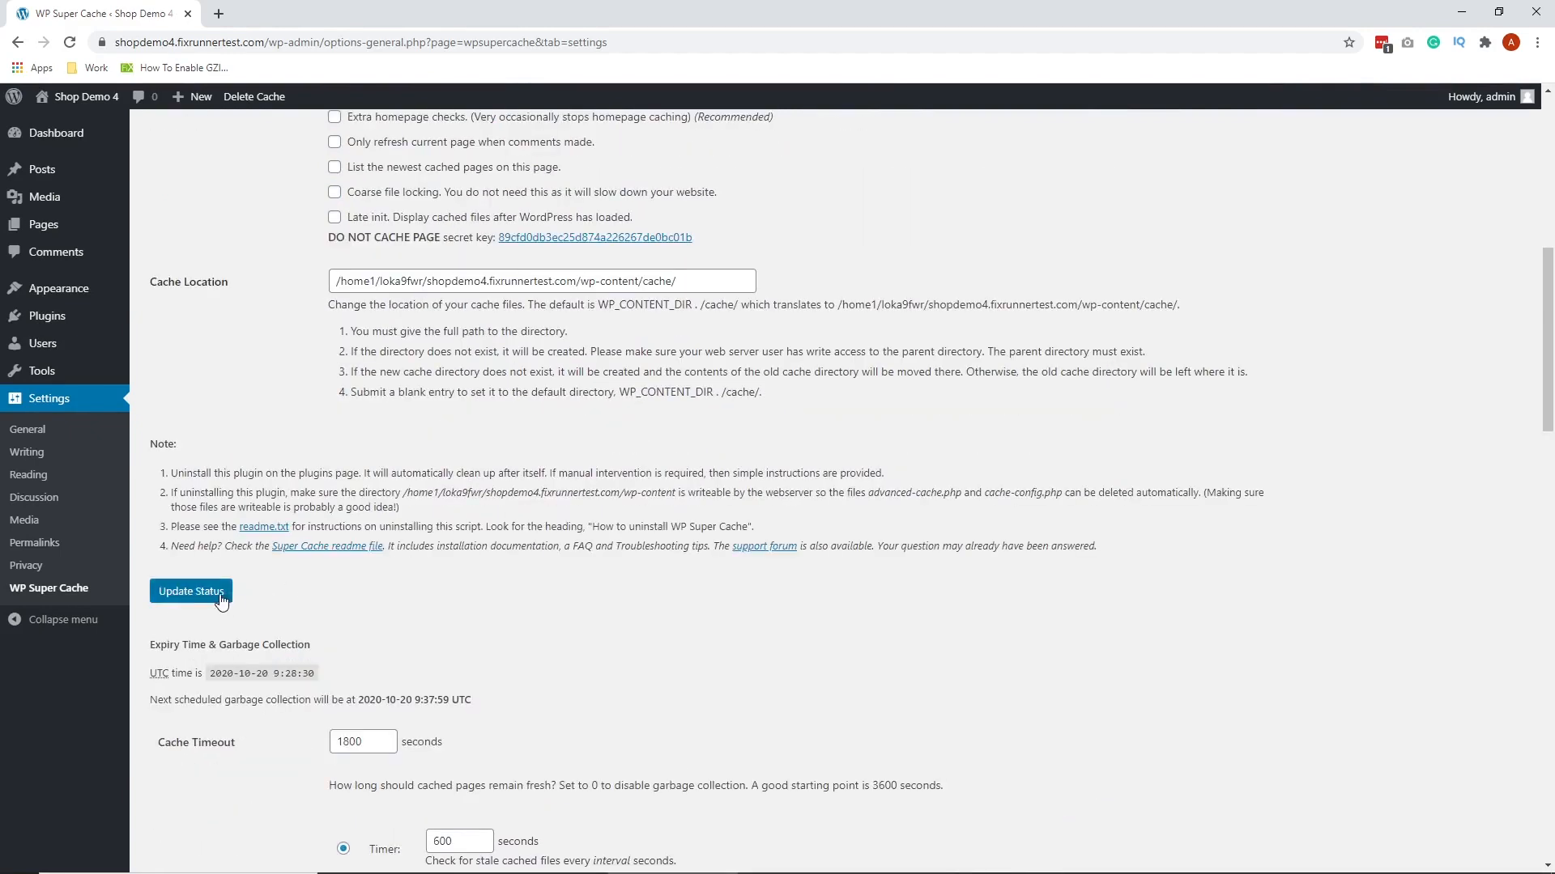
{"action": "left_click", "coordinate": [191, 590]}
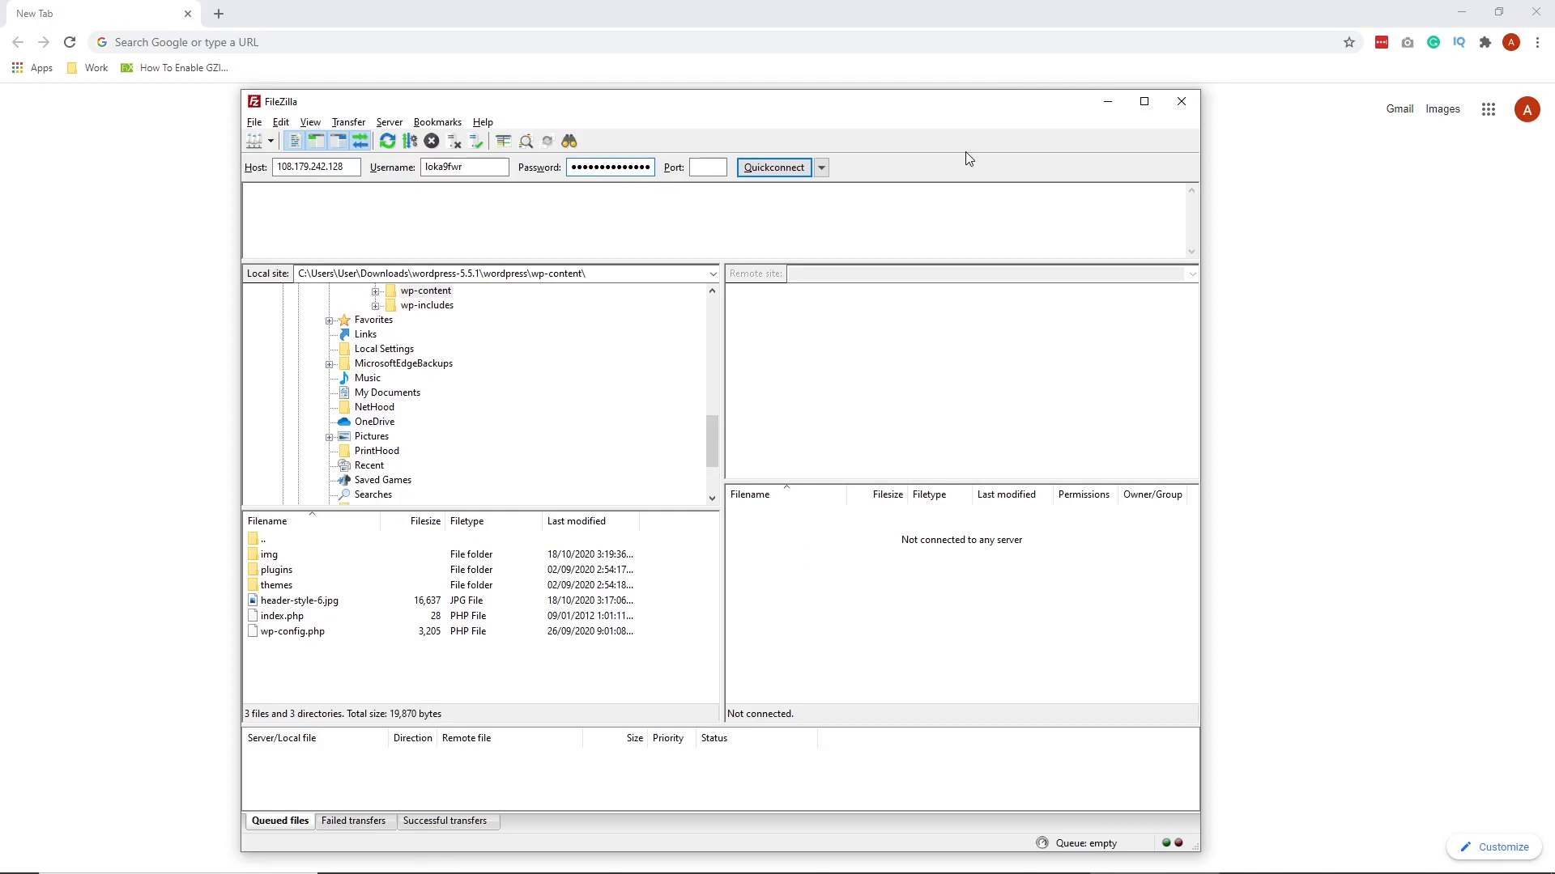
Quickconnect to the site server and select the .htaccess file inside public_html
{"action": "left_click", "coordinate": [773, 168]}
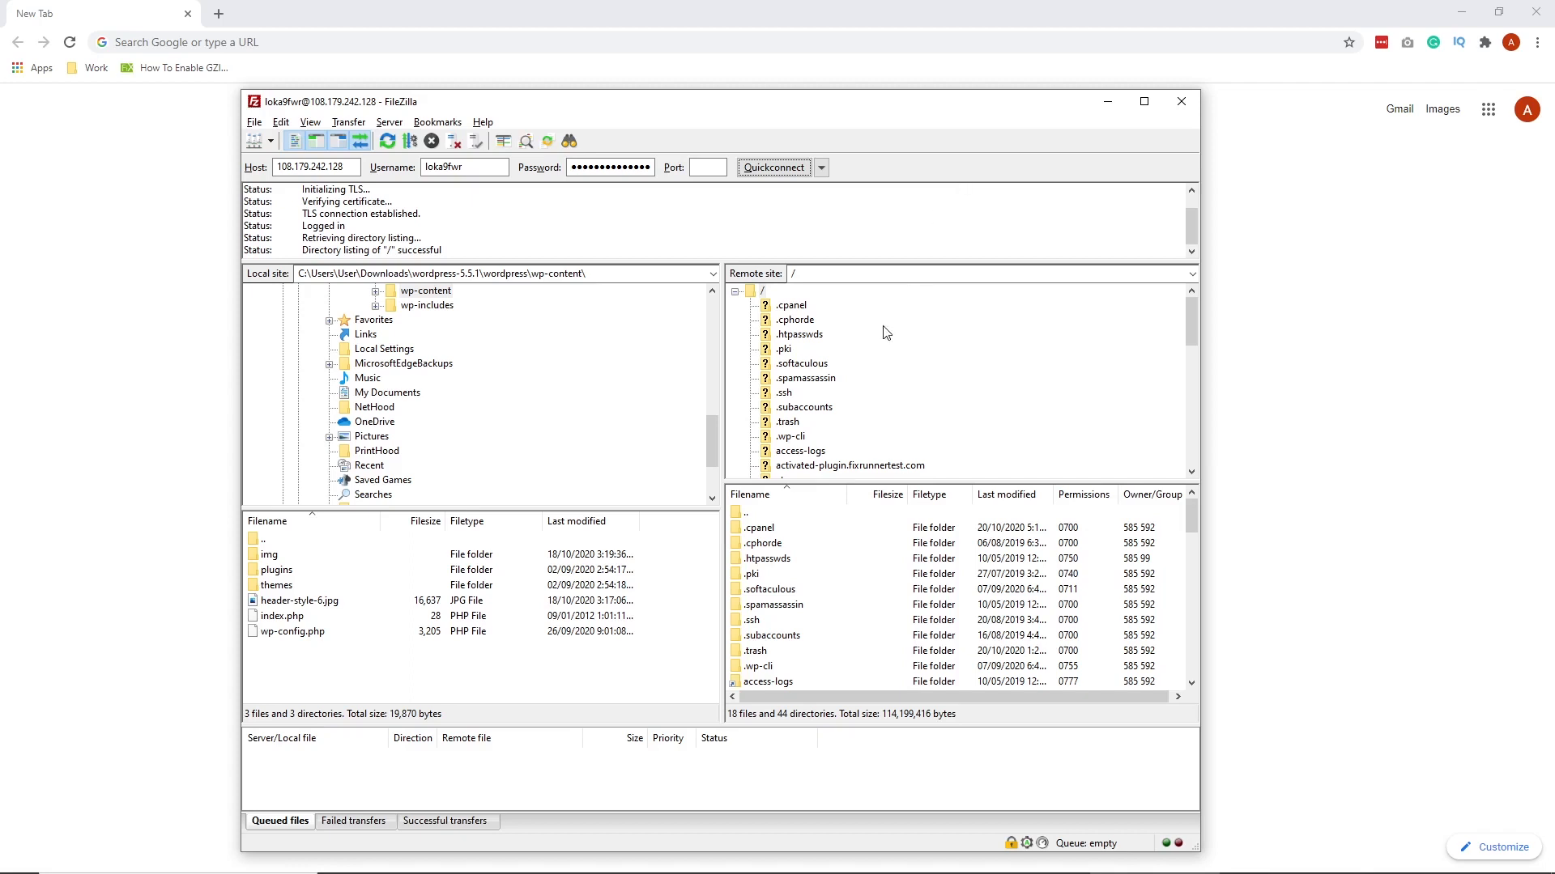
{"action": "scroll", "coordinate": [870, 365], "scroll_direction": "down", "scroll_amount": 3}
{"action": "scroll", "coordinate": [869, 366], "scroll_direction": "down", "scroll_amount": 3}
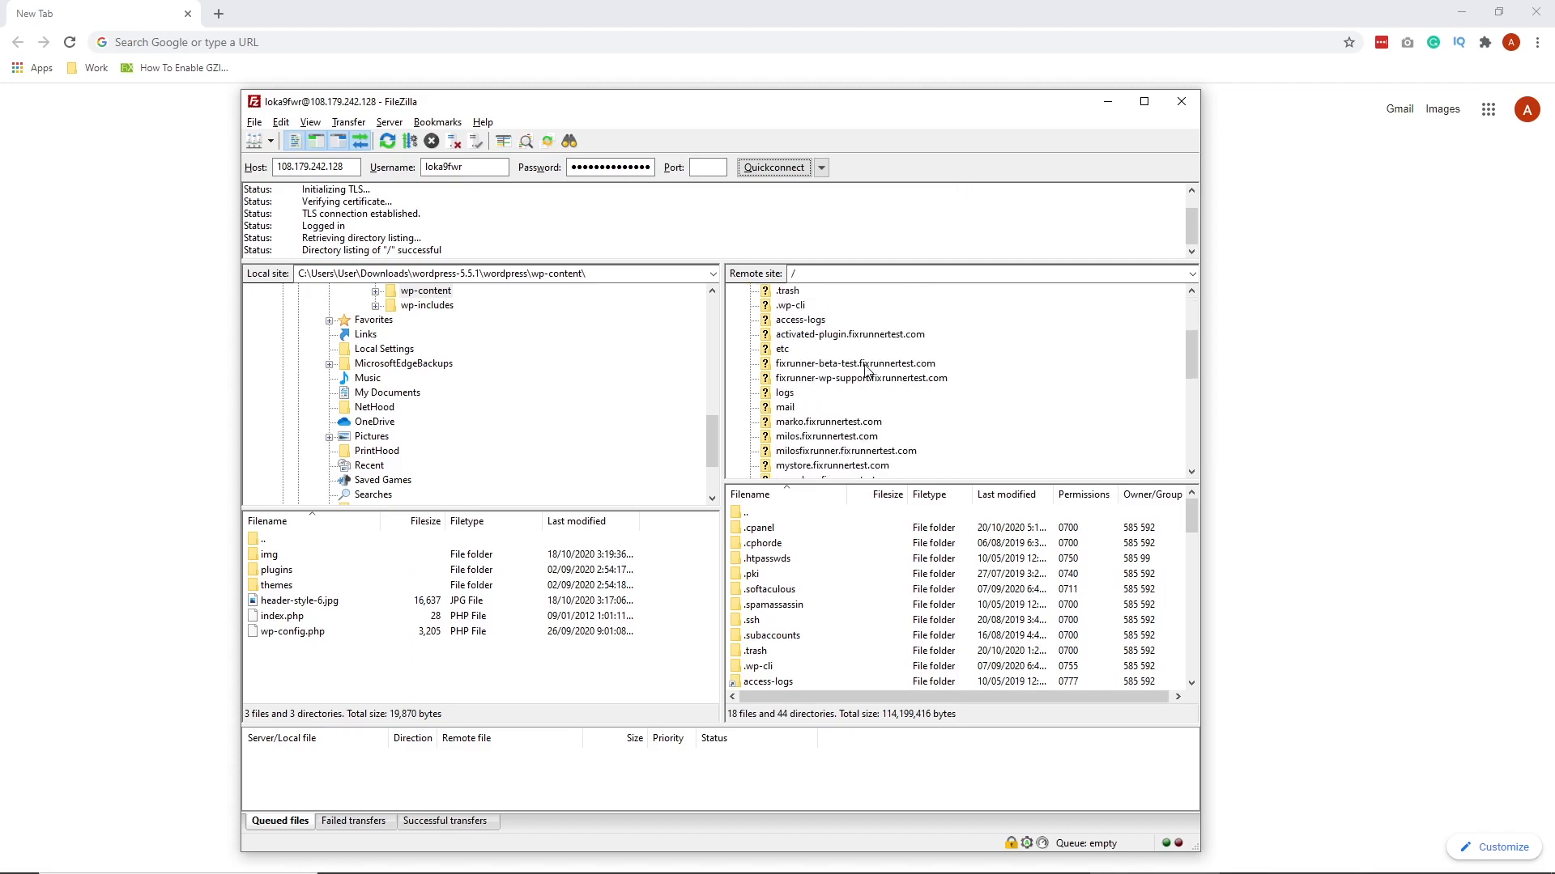
{"action": "scroll", "coordinate": [869, 370], "scroll_direction": "down", "scroll_amount": 3}
{"action": "scroll", "coordinate": [871, 370], "scroll_direction": "down", "scroll_amount": 3}
{"action": "scroll", "coordinate": [870, 370], "scroll_direction": "down", "scroll_amount": 3}
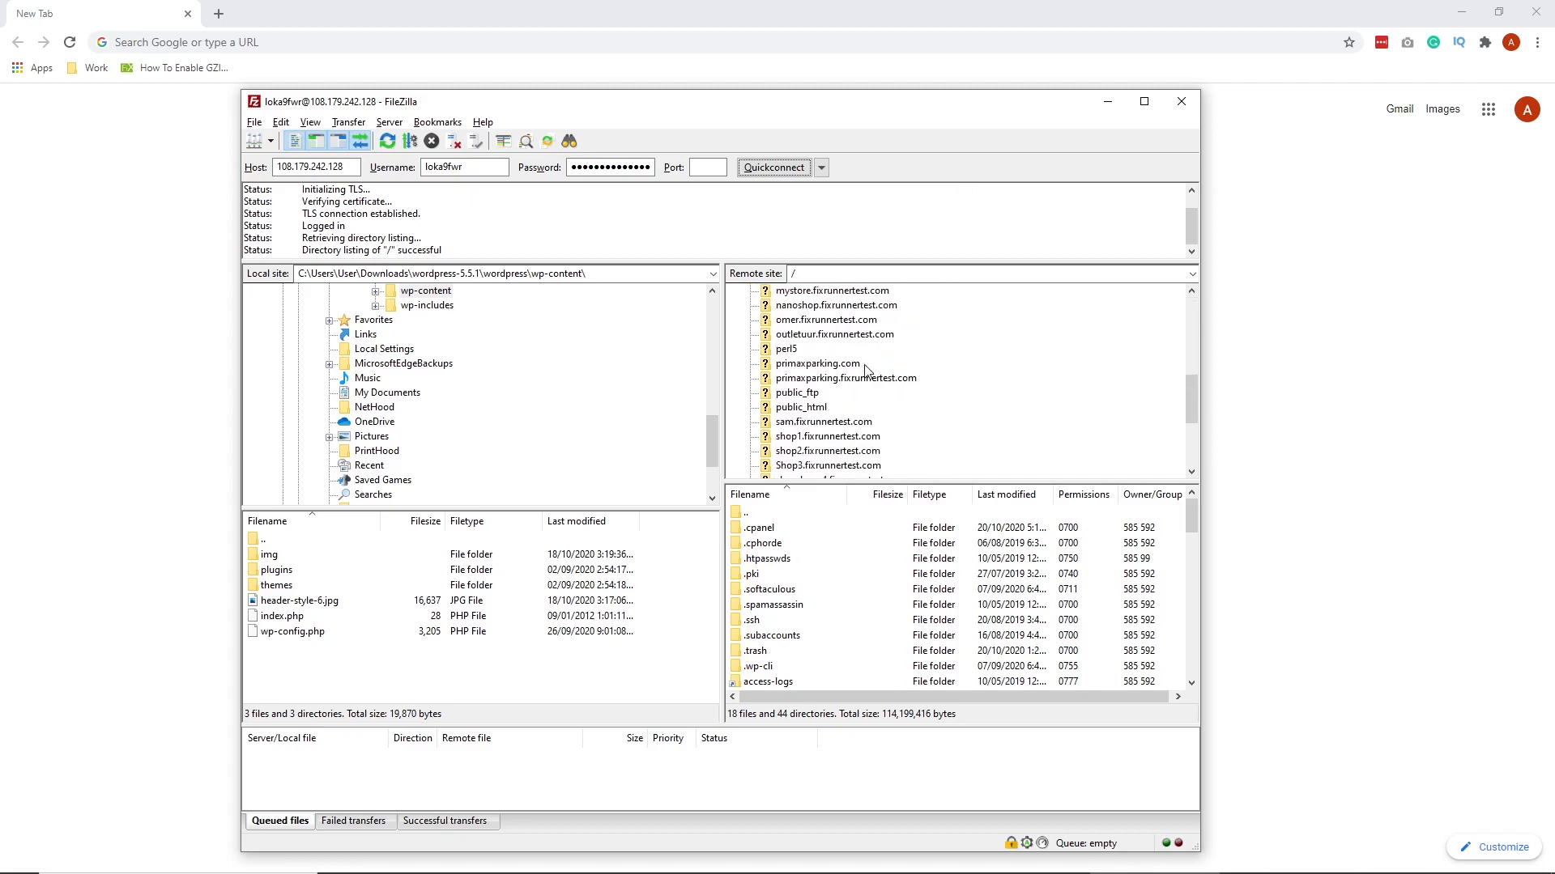
{"action": "left_click", "coordinate": [802, 407]}
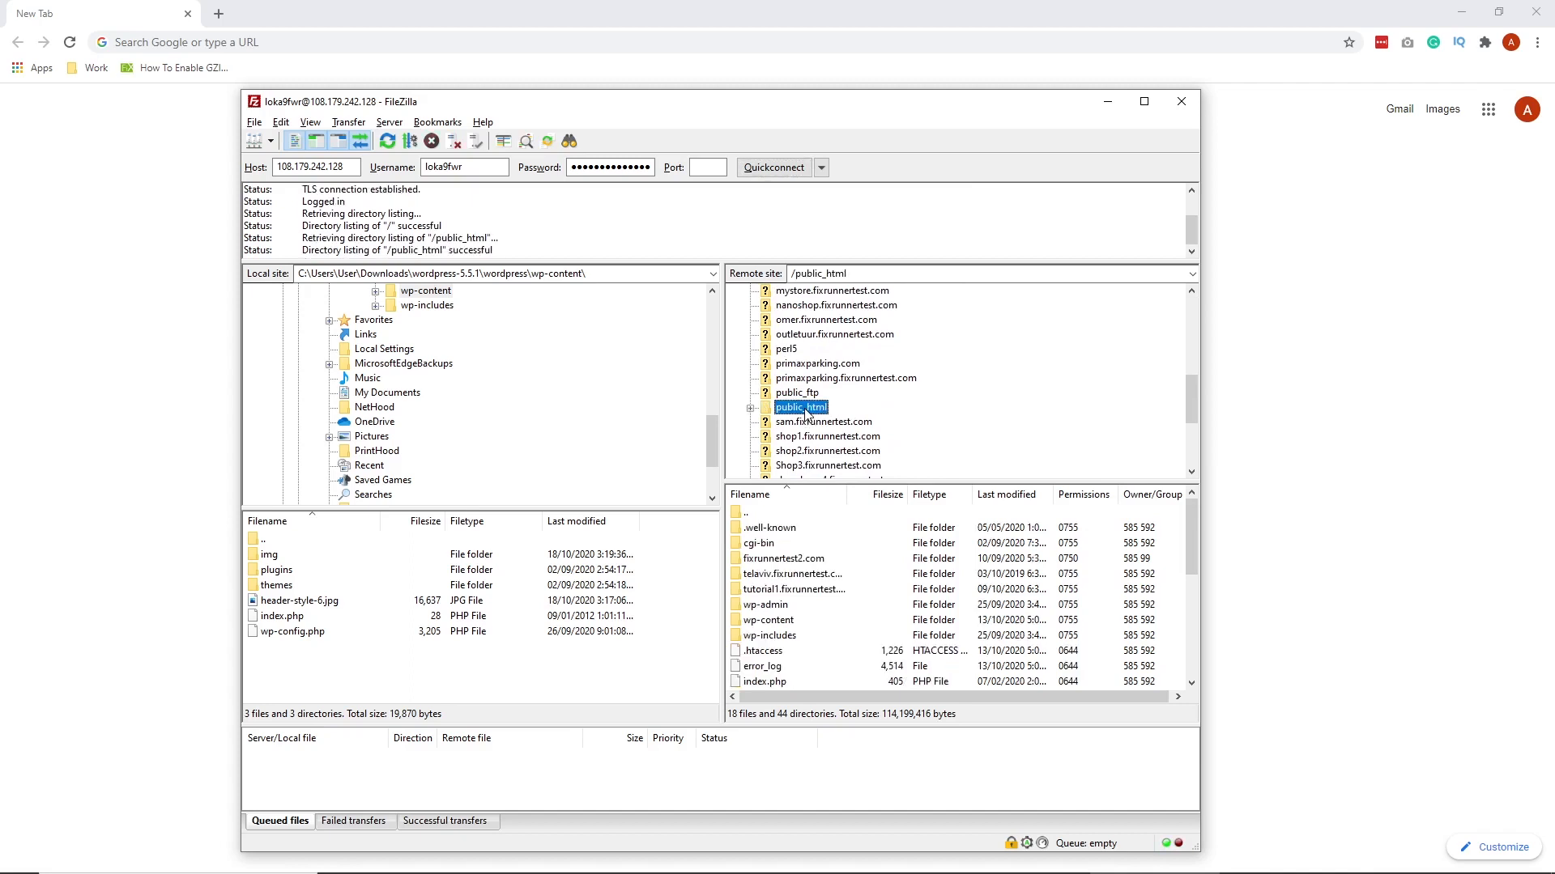
{"action": "left_click", "coordinate": [790, 652]}
{"action": "scroll", "coordinate": [830, 632], "scroll_direction": "down", "scroll_amount": 1}
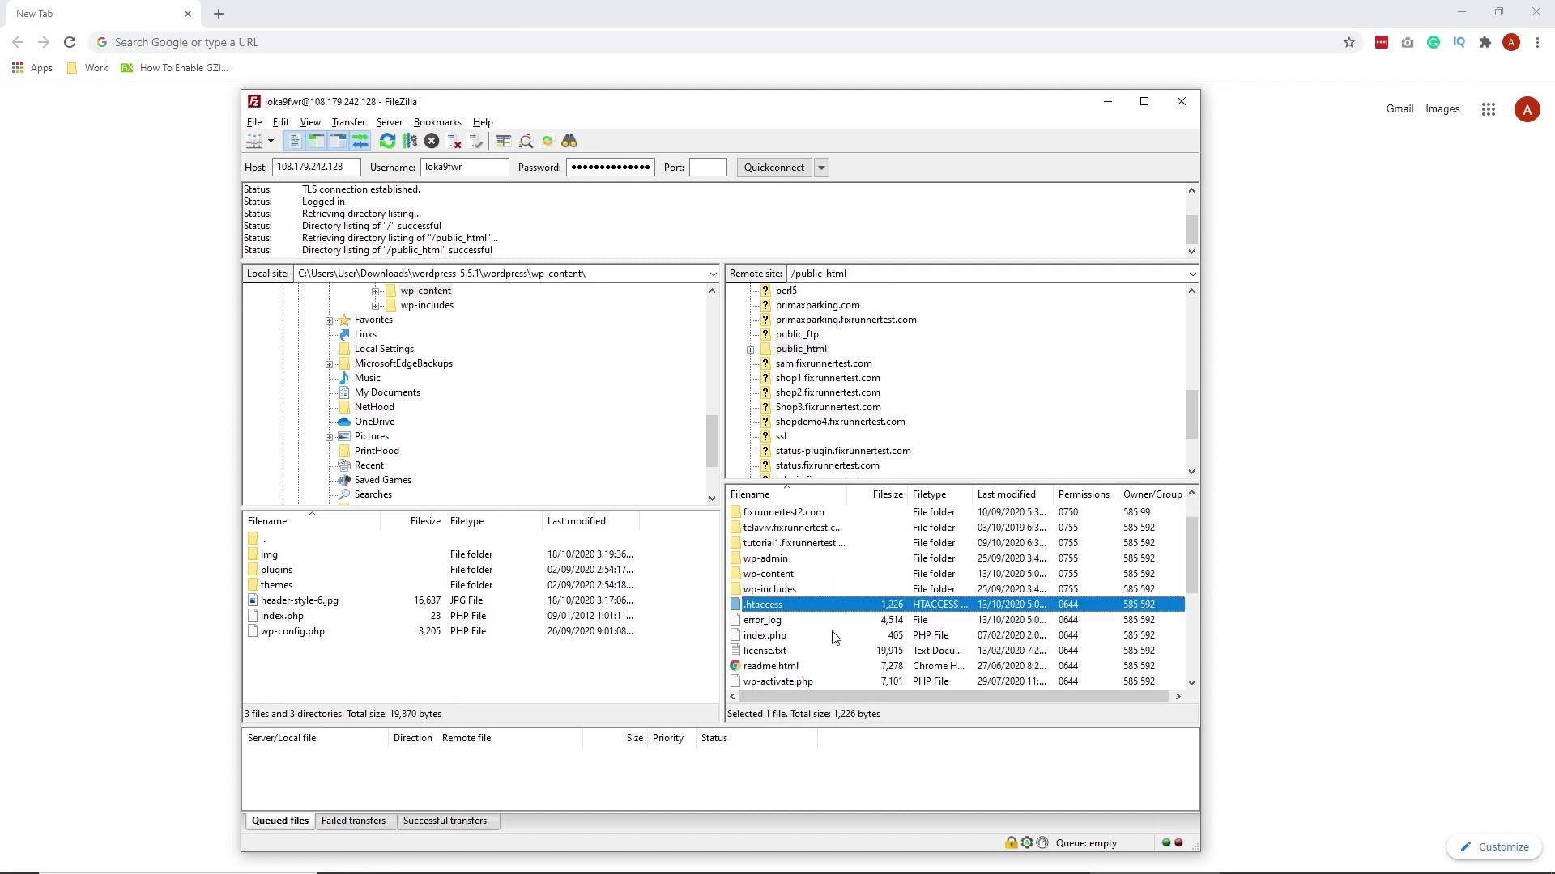
View/Edit .htaccess in a maximized Notepad and copy the mod_deflate code from the Code file
{"action": "right_click", "coordinate": [771, 606]}
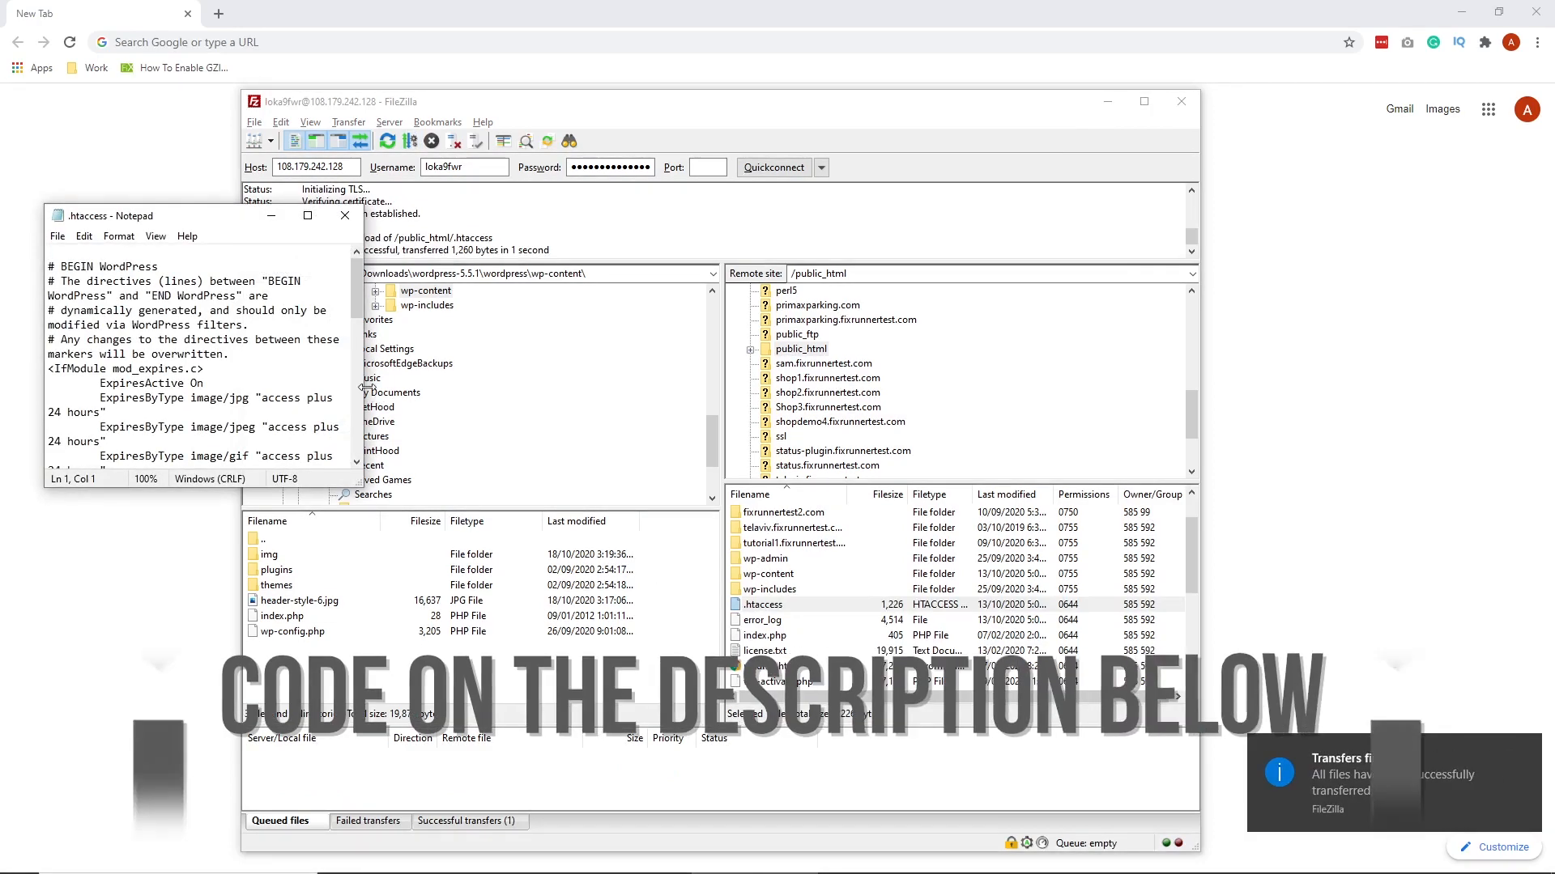
{"action": "left_click_drag", "start_coordinate": [360, 364], "coordinate": [1021, 364]}
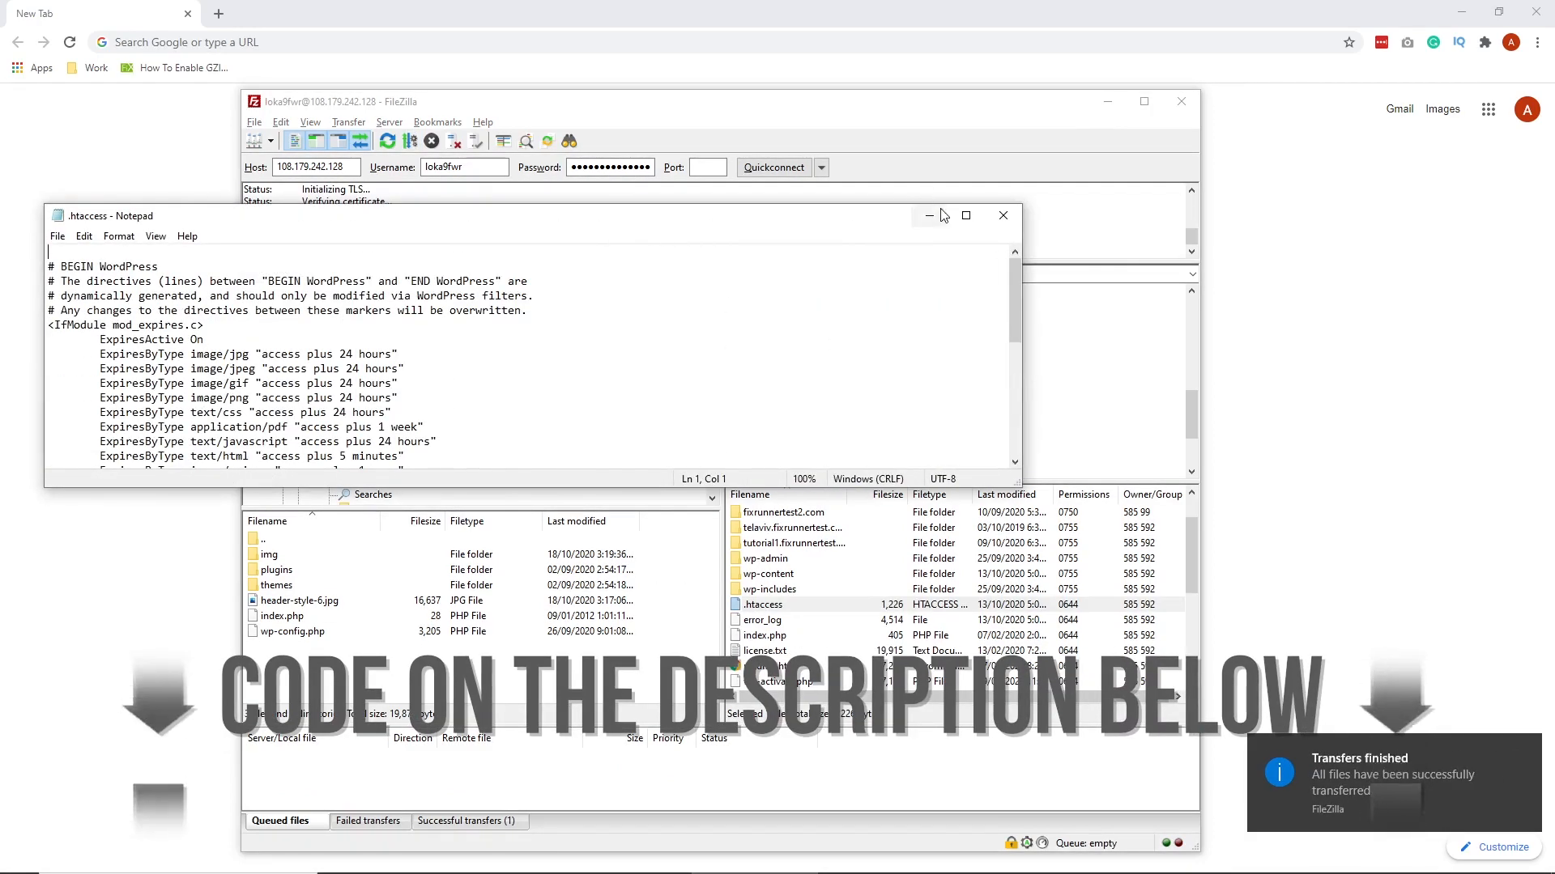
{"action": "left_click", "coordinate": [966, 215]}
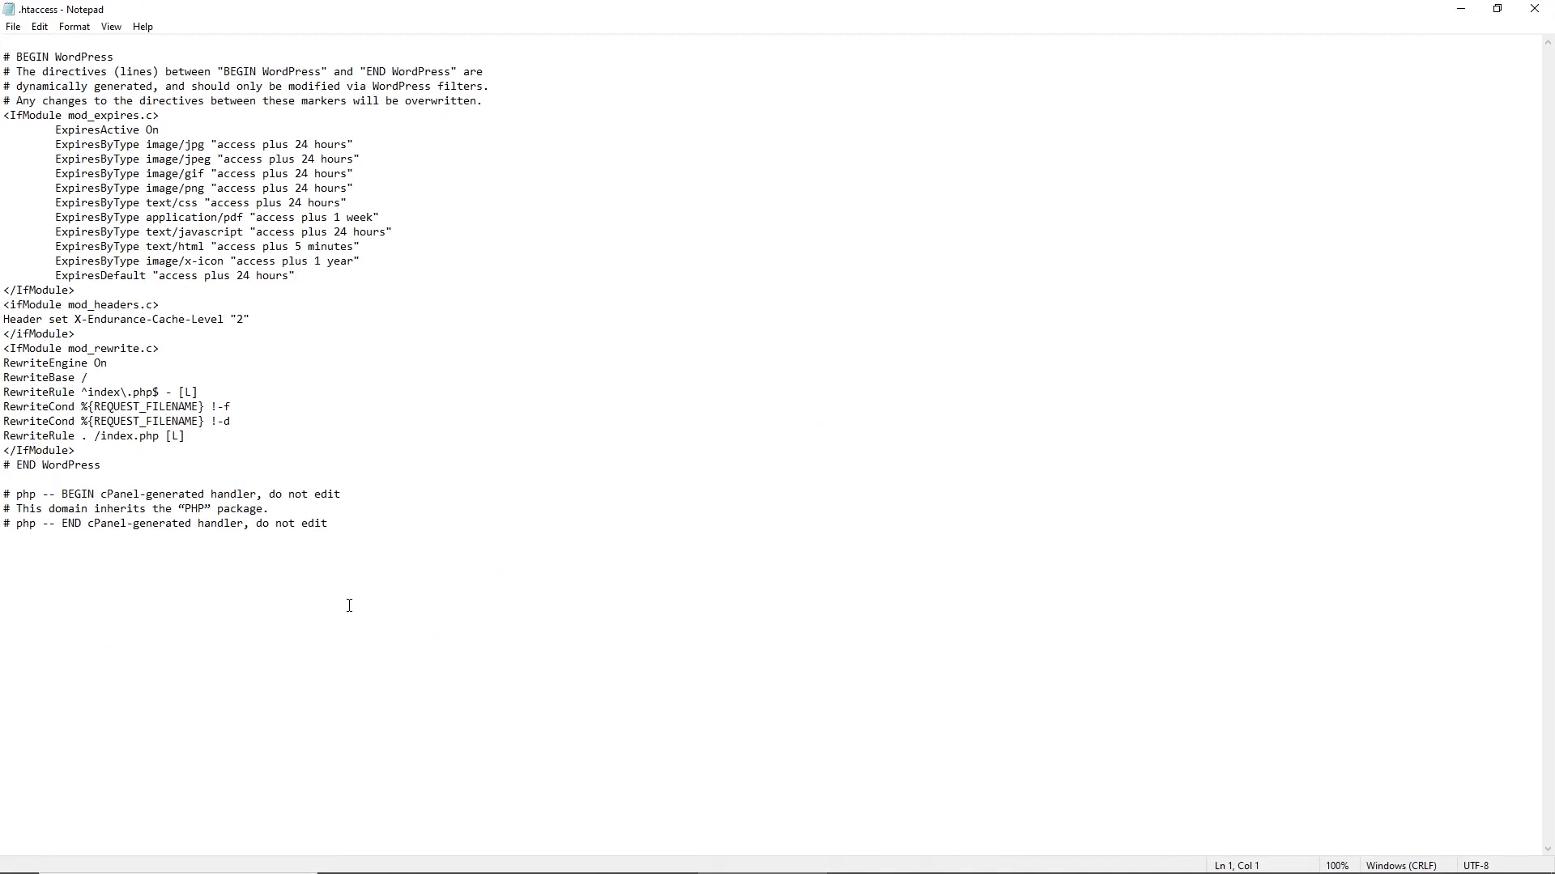
{"action": "left_click", "coordinate": [614, 857]}
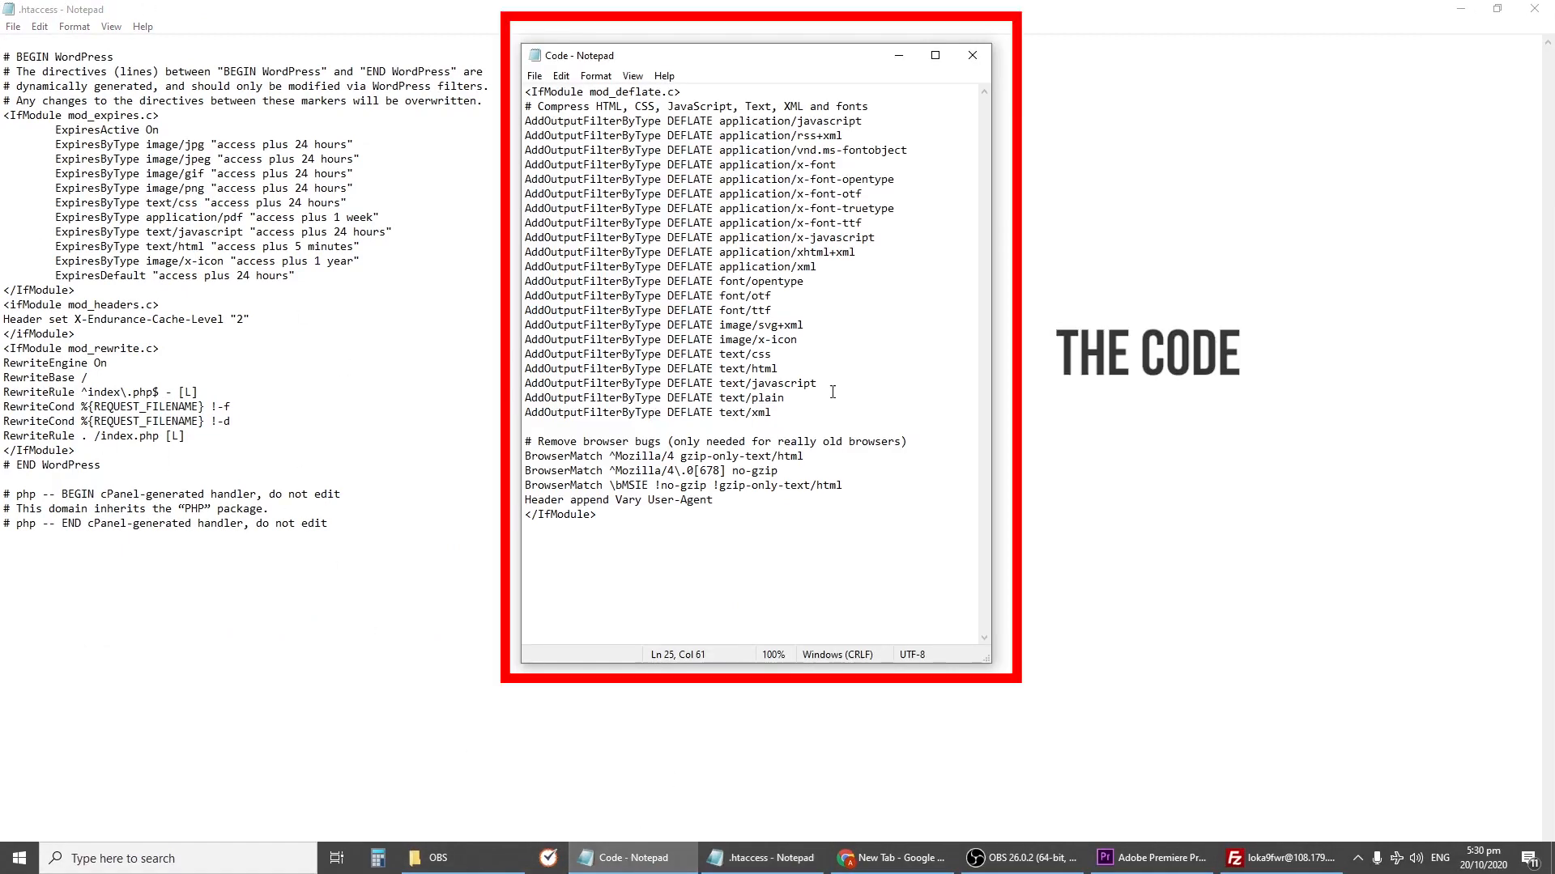
{"action": "left_click_drag", "start_coordinate": [833, 535], "coordinate": [499, 42]}
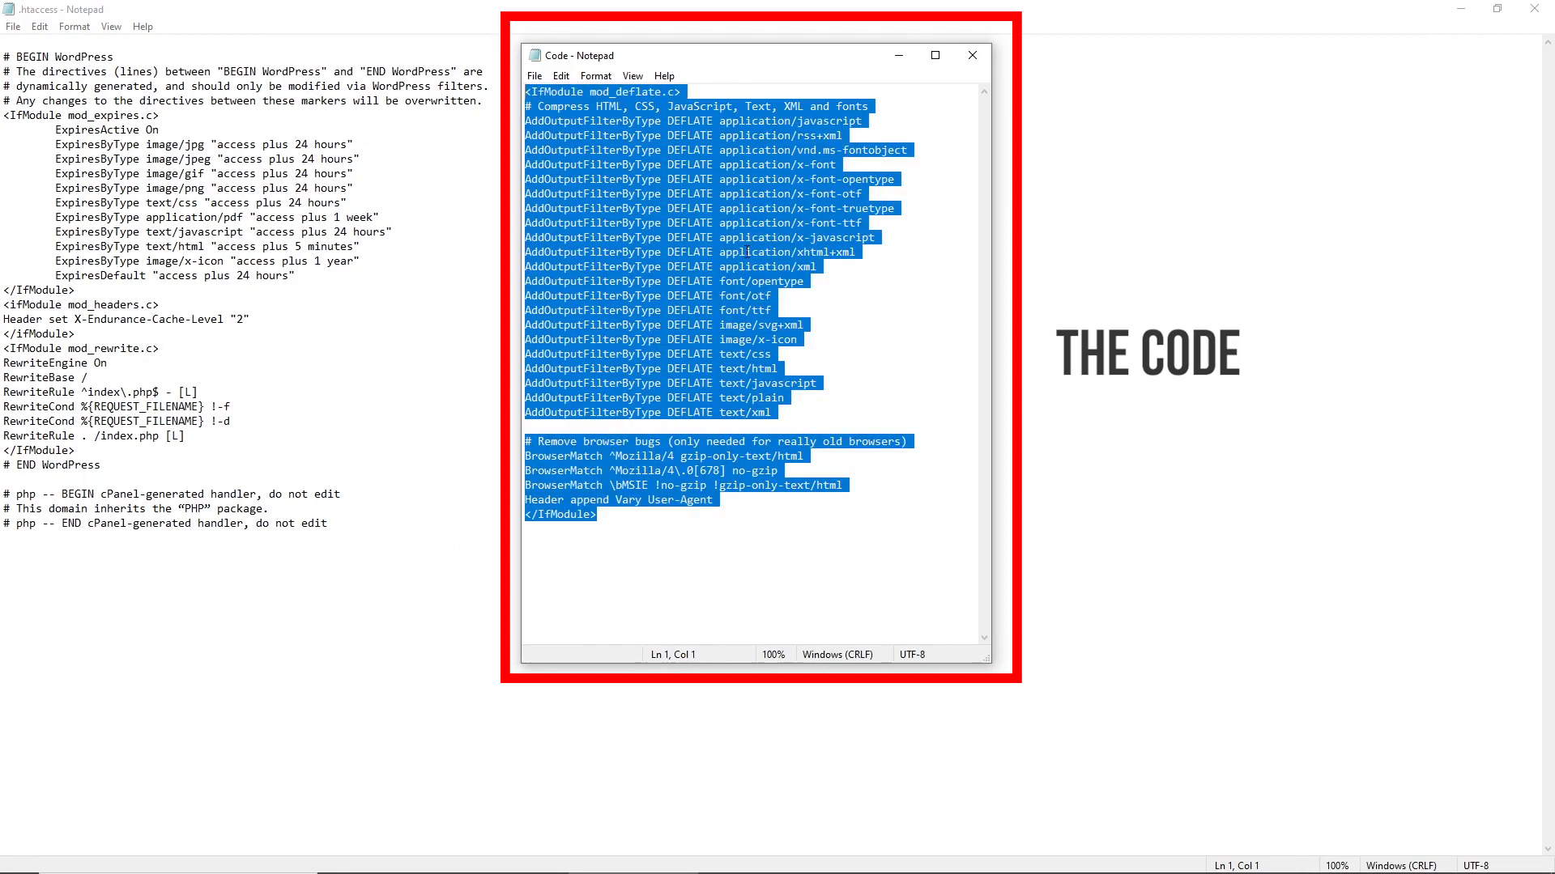
Paste the mod_deflate compression block at the end of .htaccess and save the file
{"action": "left_click", "coordinate": [329, 546]}
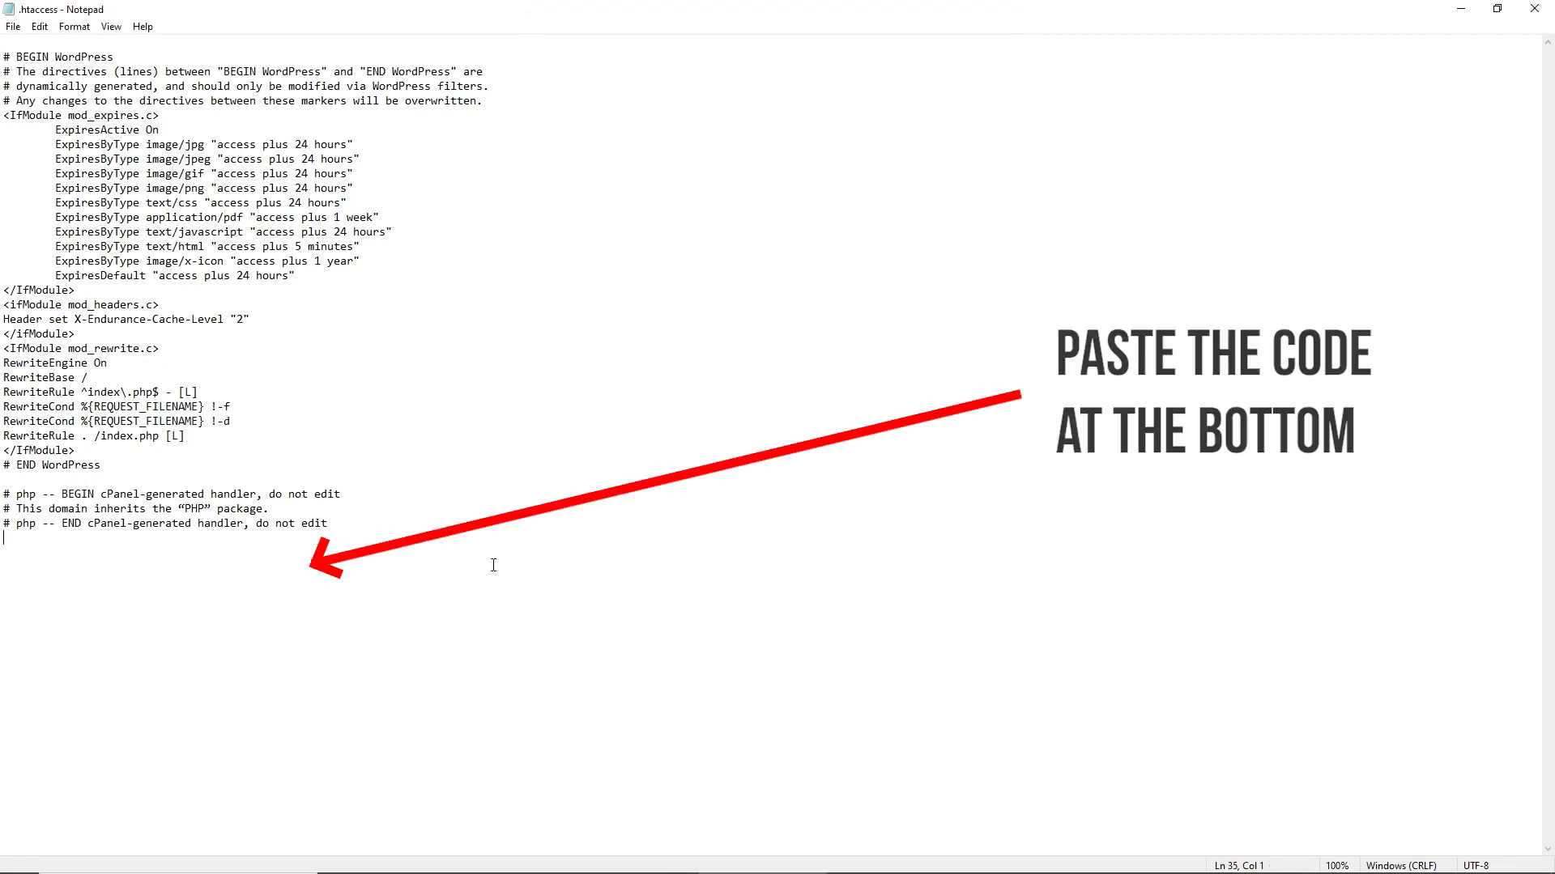
{"action": "type", "text": "<IfModule mod_deflate.c> # Compress HTML, CSS, JavaScript, Text, XML and fonts AddOutputFilterByType DEFLATE application/javascript AddOutputFilterByType DEFLATE application/rss+xml AddOutputFilterByType DEFLATE application/vnd.ms-fontobject AddOutputFilterByType DEFLATE application/x-font AddOutputFilterByType DEFLATE application/x-font-opentype AddOutputFilterByType DEFLATE application/x-font-otf AddOutputFilterByType DEFLATE application/x-font-truetype AddOutputFilterByType DEFLATE application/x-font-ttf AddOutputFilterByType DEFLATE application/x-javascript AddOutputFilterByType DEFLATE application/xhtml+xml AddOutputFilterByType DEFLATE application/xml AddOutputFilterByType DEFLATE font/opentype AddOutputFilterByType DEFLATE font/otf AddOutputFilterByType DEFLATE font/ttf AddOutputFilterByType DEFLATE image/svg+xml AddOutputFilterByType DEFLATE image/x-icon AddOutputFilterByType DEFLATE text/css AddOutputFilterByType DEFLATE text/html AddOutputFilterByType DEFLATE text/javascript AddOutputFilterByType DEFLATE text/plain AddOutputFilterByType DEFLATE text/xml  # Remove browser bugs (only needed for really old browsers) BrowserMatch ^Mozilla/4 gzip-only-text/html BrowserMatch ^Mozilla/4\\.0[678] no-gzip BrowserMatch \\bMSIE !no-gzip !gzip-only-text/html Header append Vary User-Agent </IfModule>"}
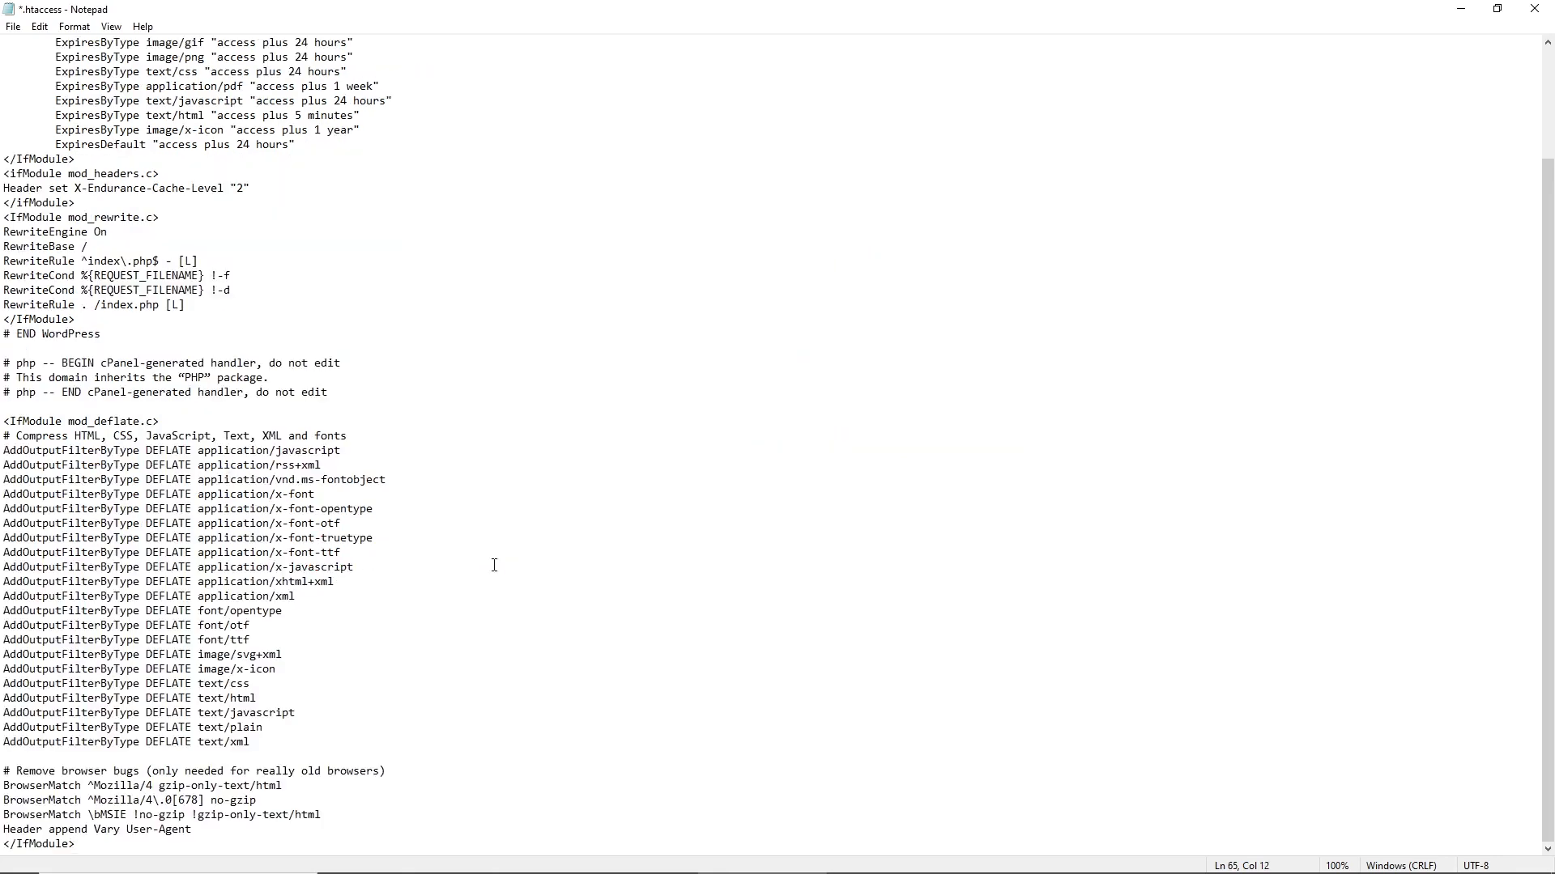
{"action": "left_click_drag", "start_coordinate": [3, 421], "coordinate": [503, 838]}
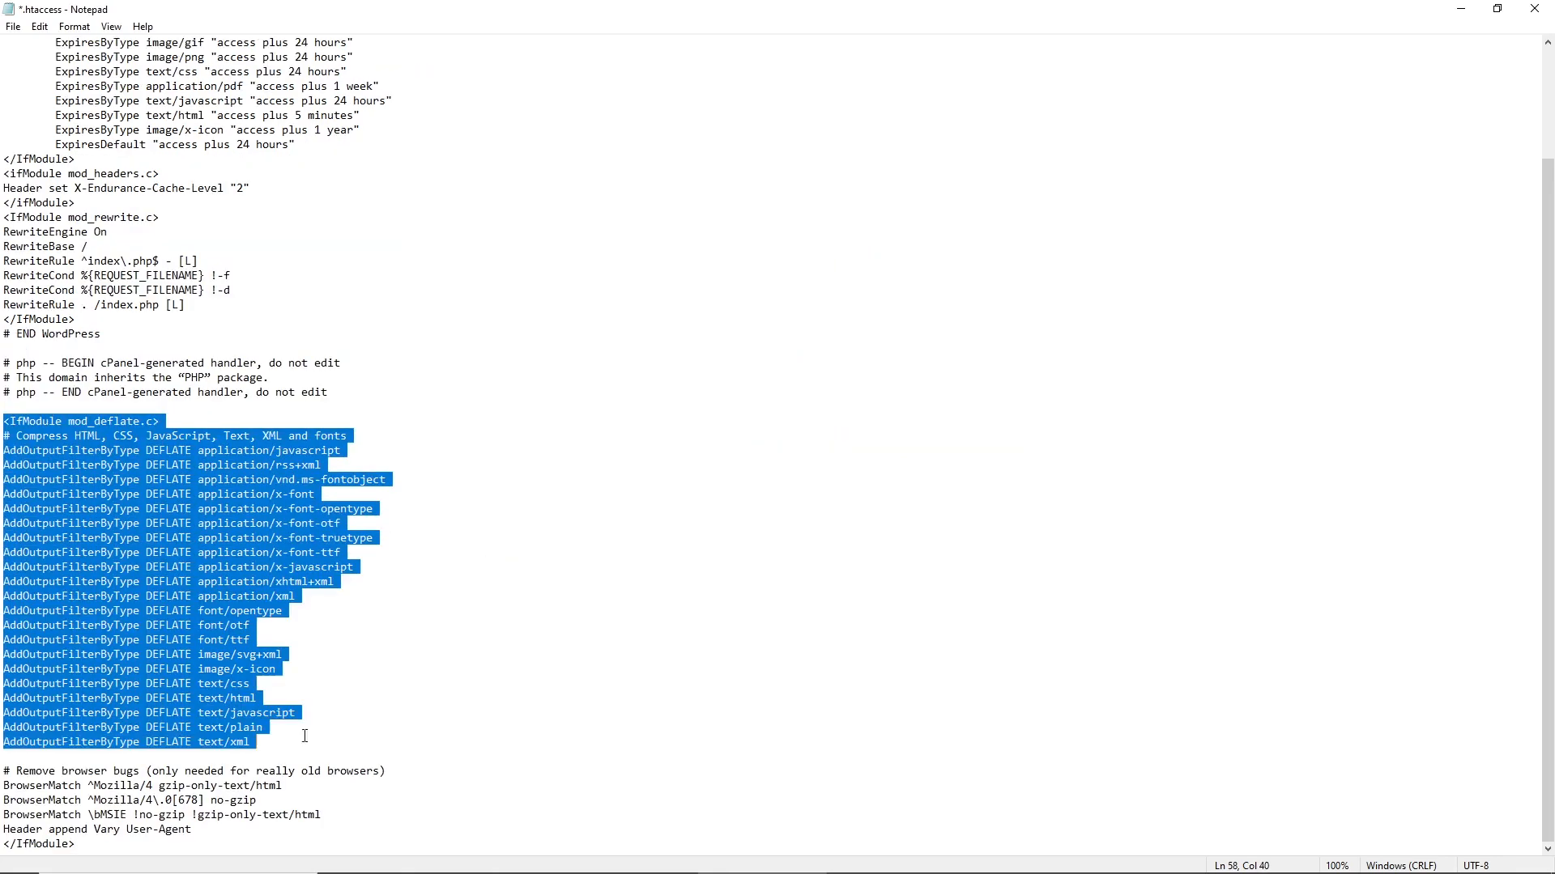
{"action": "scroll", "coordinate": [504, 598], "scroll_direction": "up", "scroll_amount": 3}
{"action": "scroll", "coordinate": [505, 599], "scroll_direction": "down", "scroll_amount": 3}
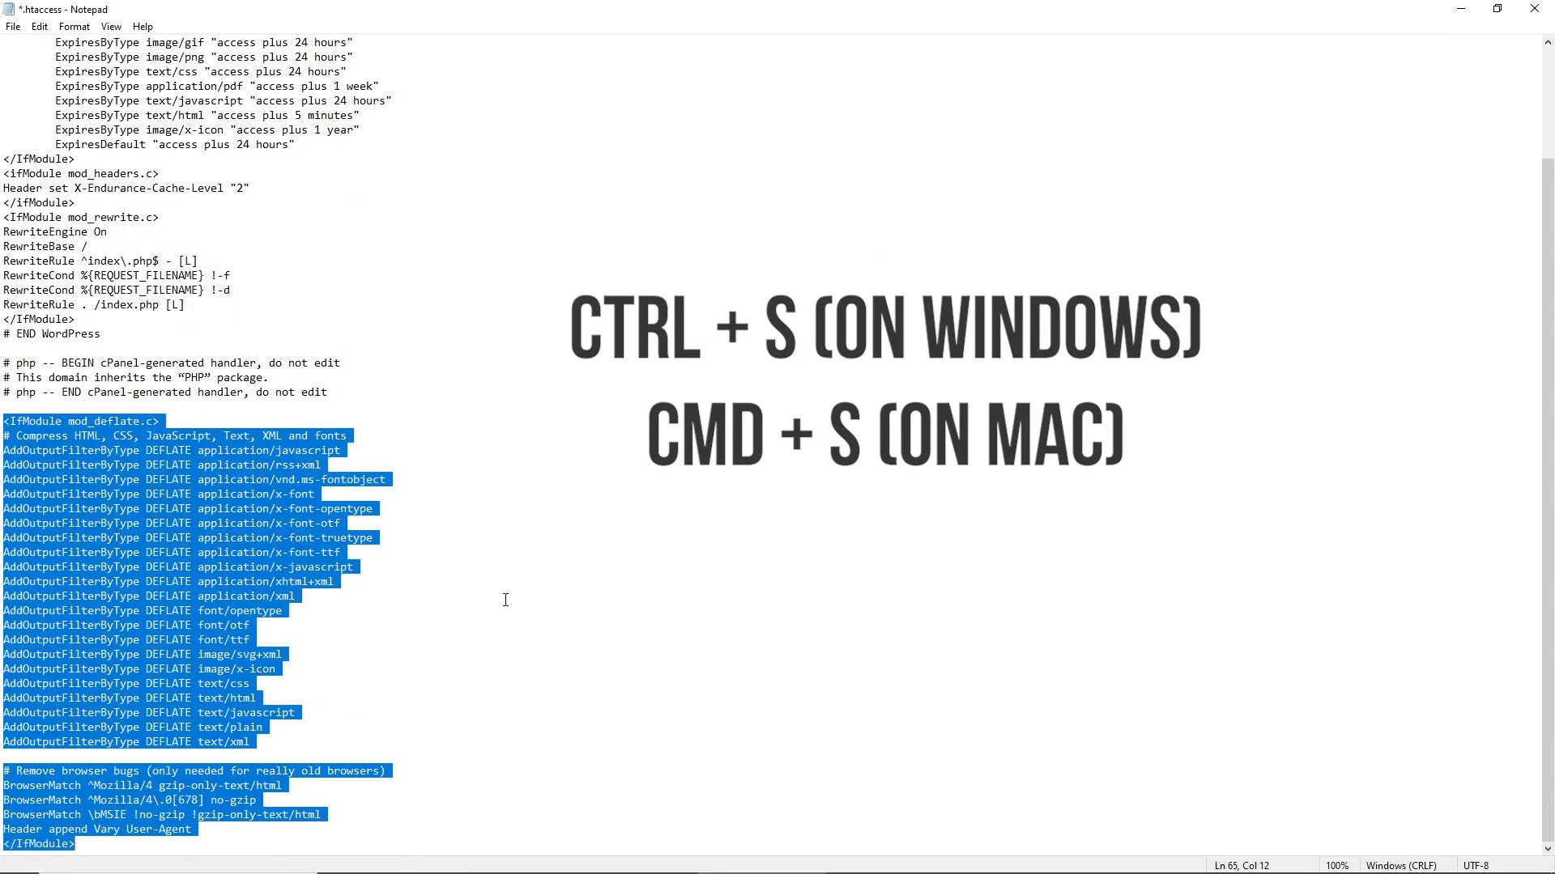
{"action": "left_click", "coordinate": [505, 599]}
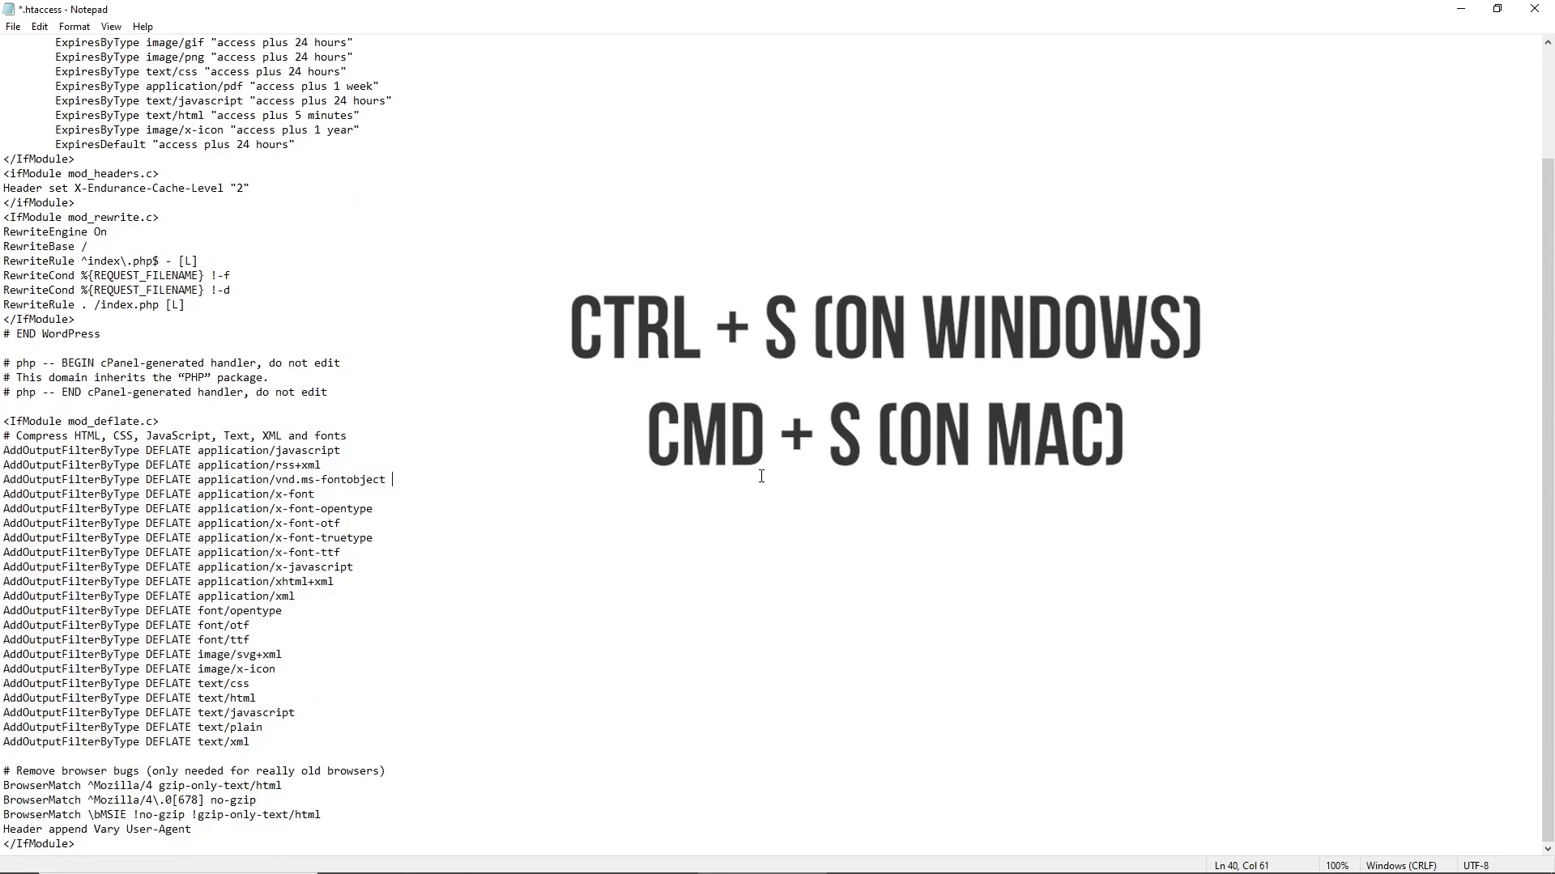
{"action": "key", "text": "ctrl+s"}
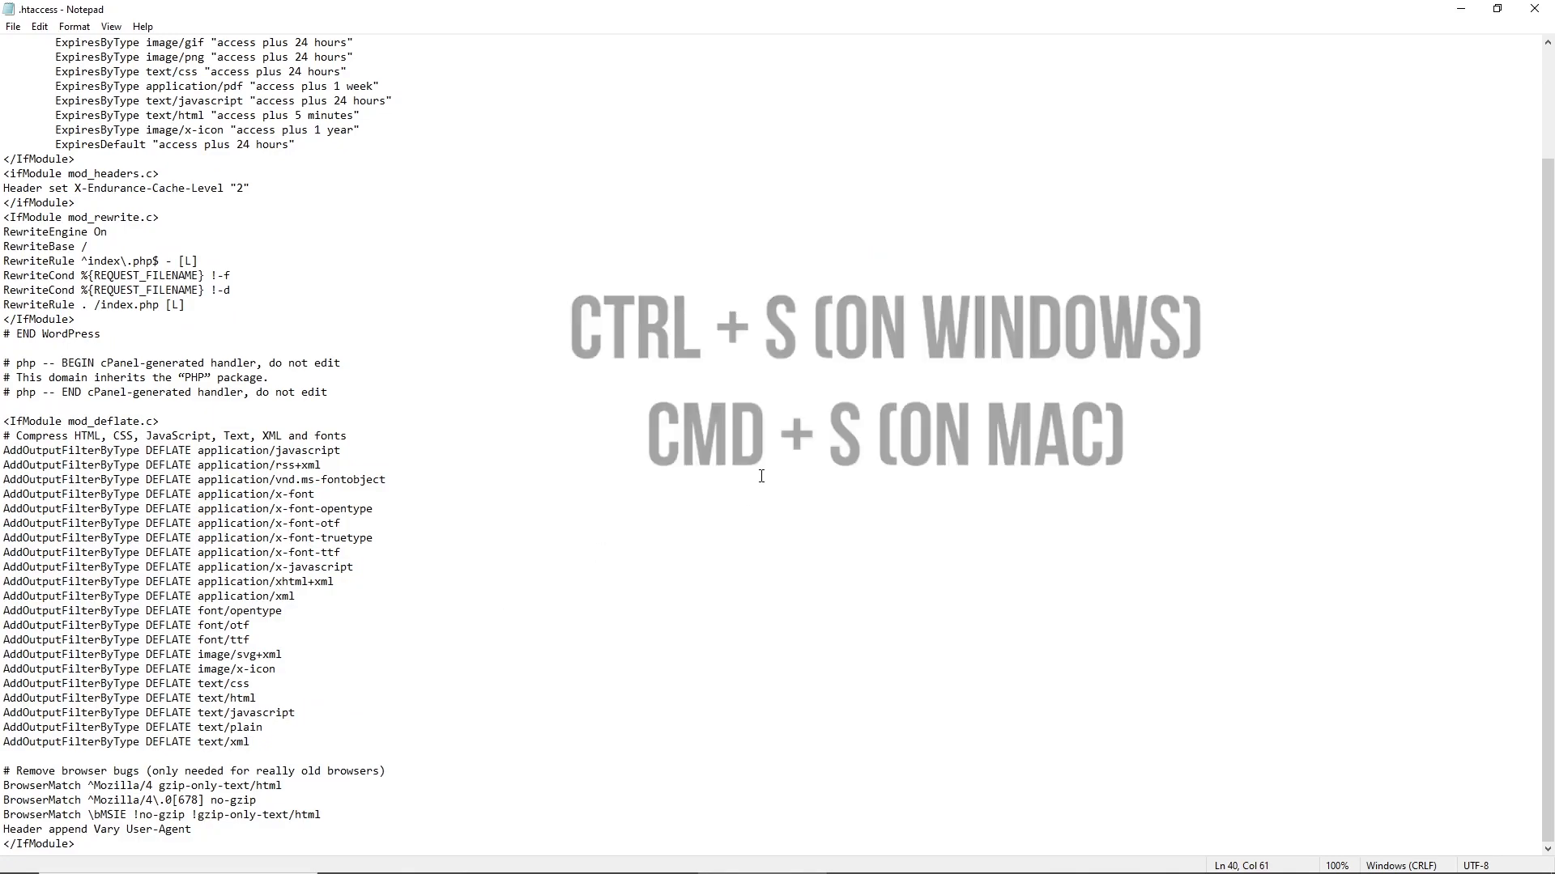
{"action": "left_click", "coordinate": [816, 464]}
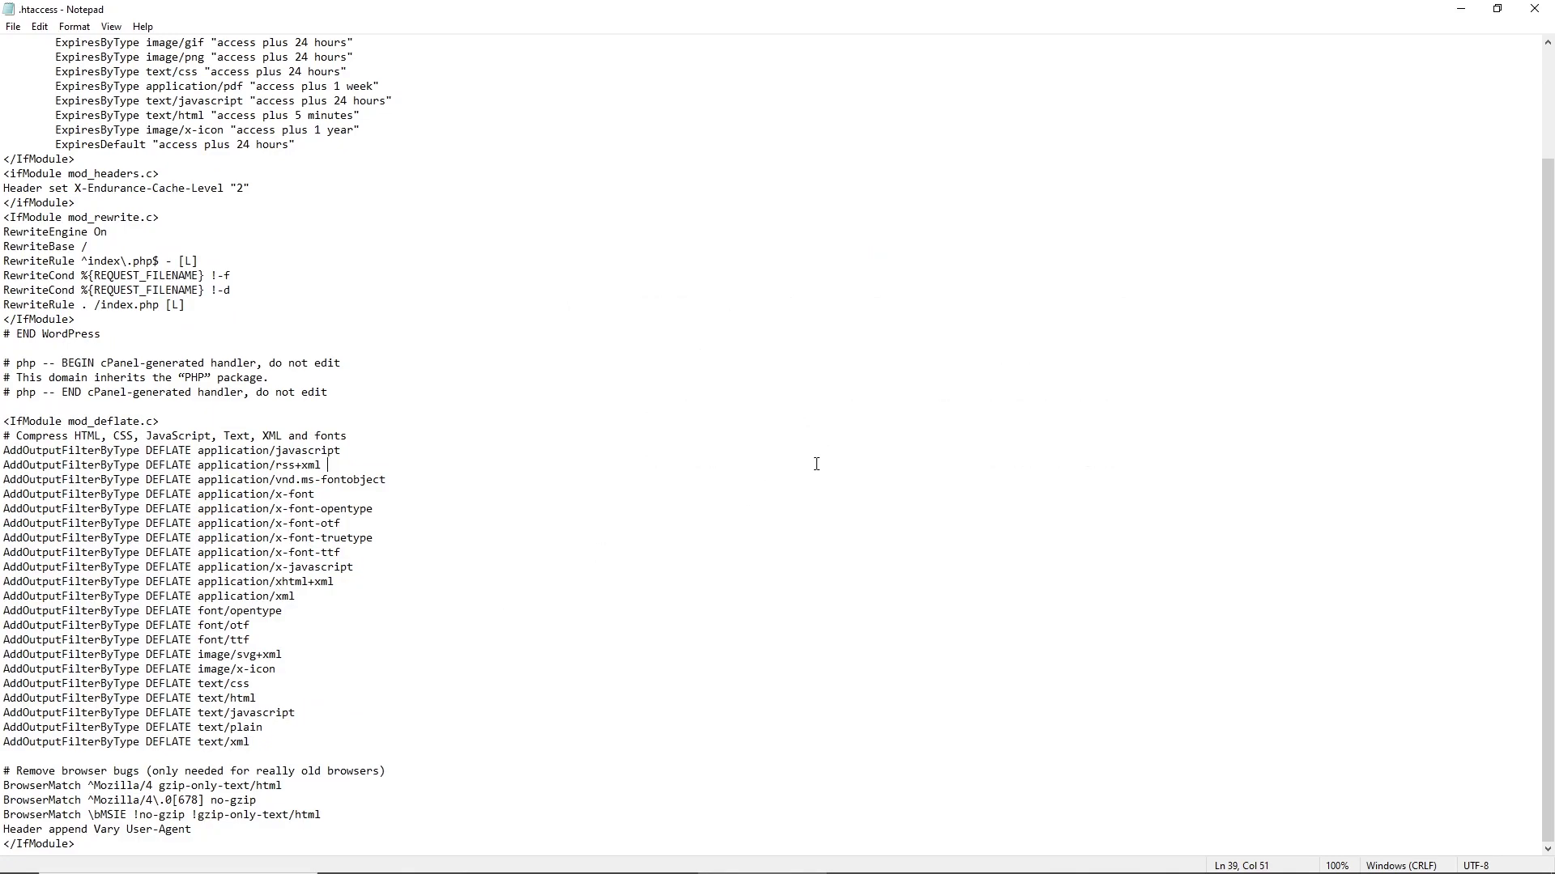
Close both Notepad windows and confirm uploading the changed .htaccess back to public_html
{"action": "left_click", "coordinate": [1496, 9]}
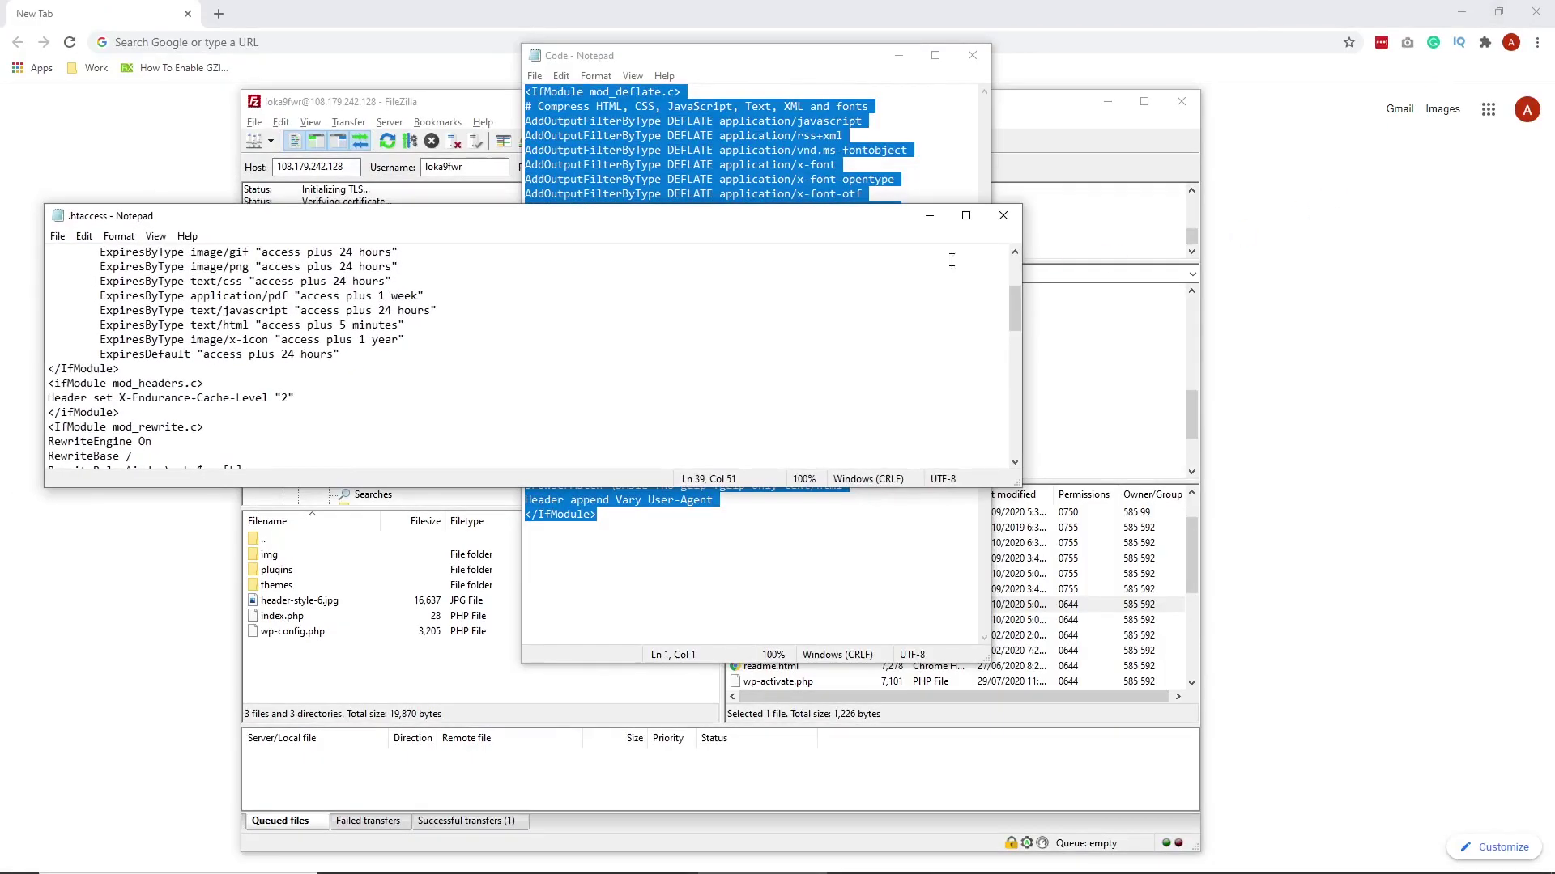
{"action": "left_click", "coordinate": [876, 61]}
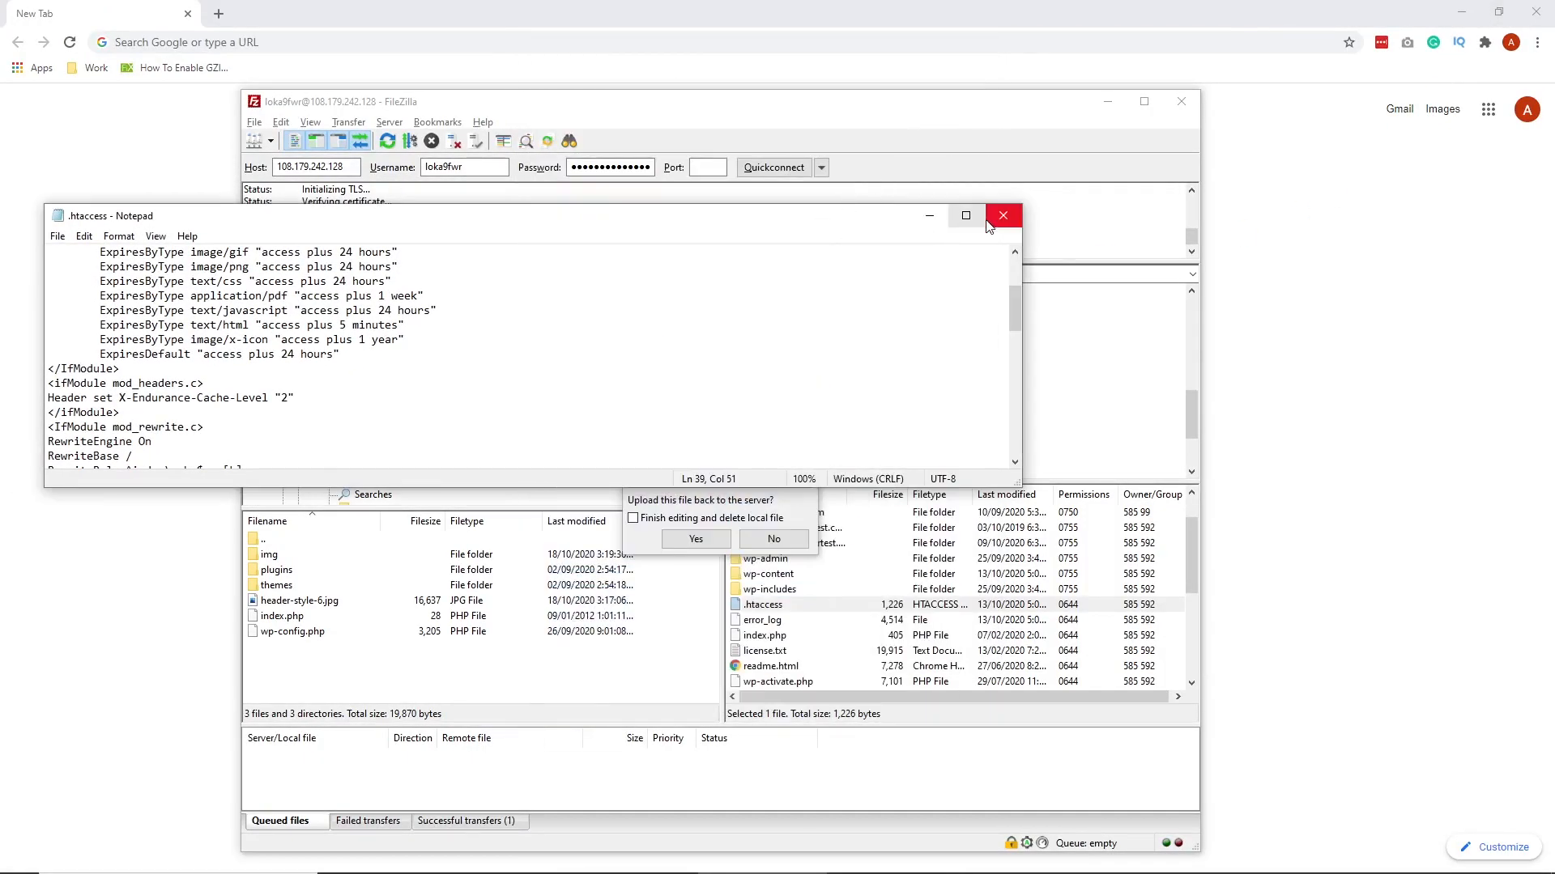
{"action": "left_click", "coordinate": [1003, 217]}
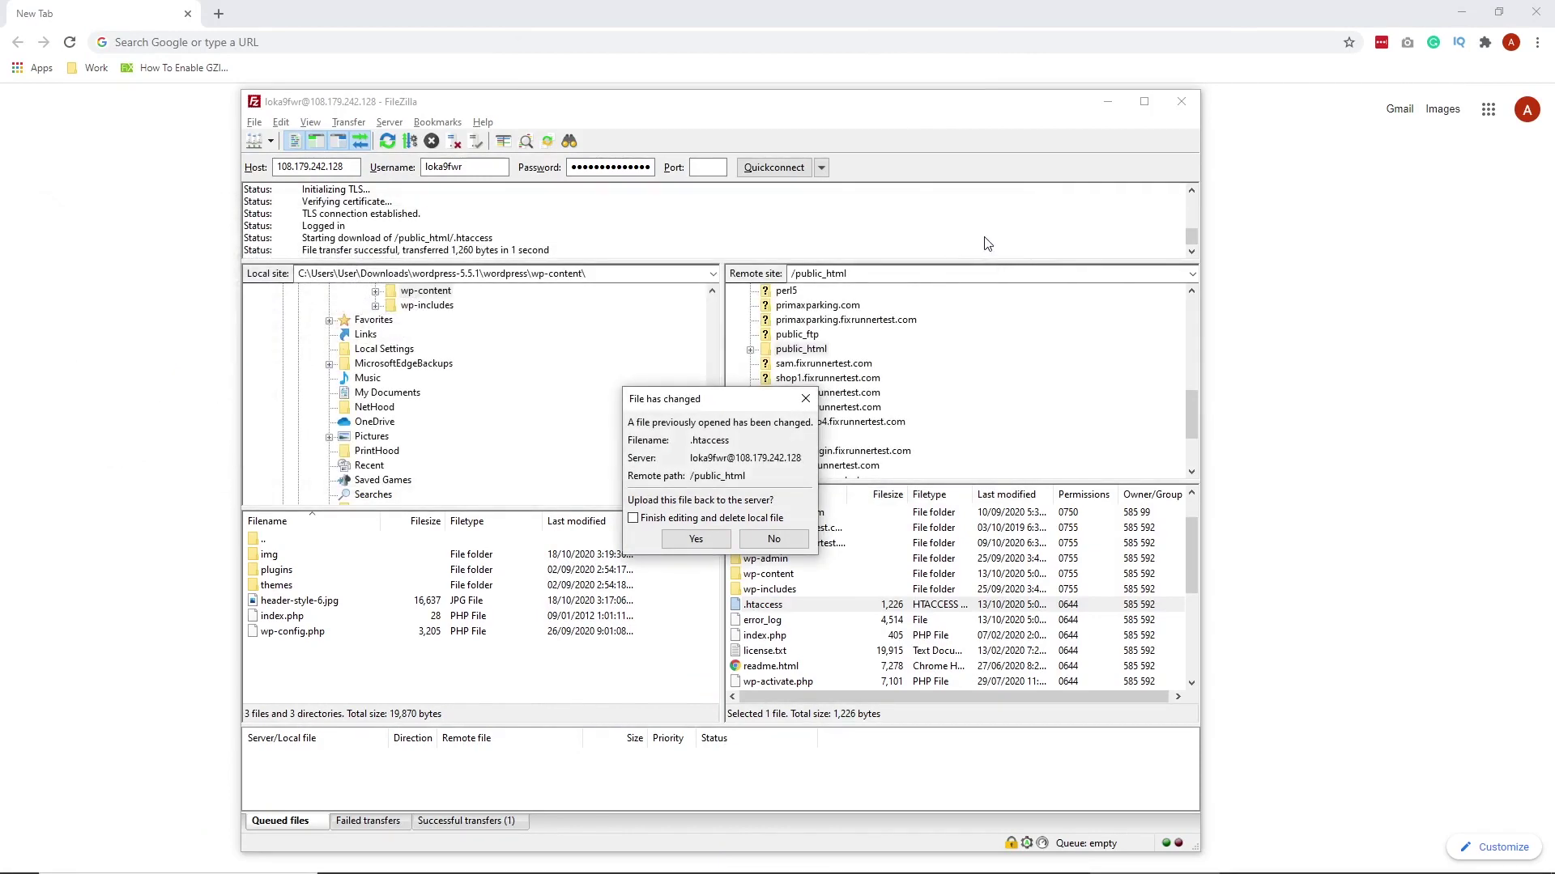
{"action": "left_click", "coordinate": [702, 540]}
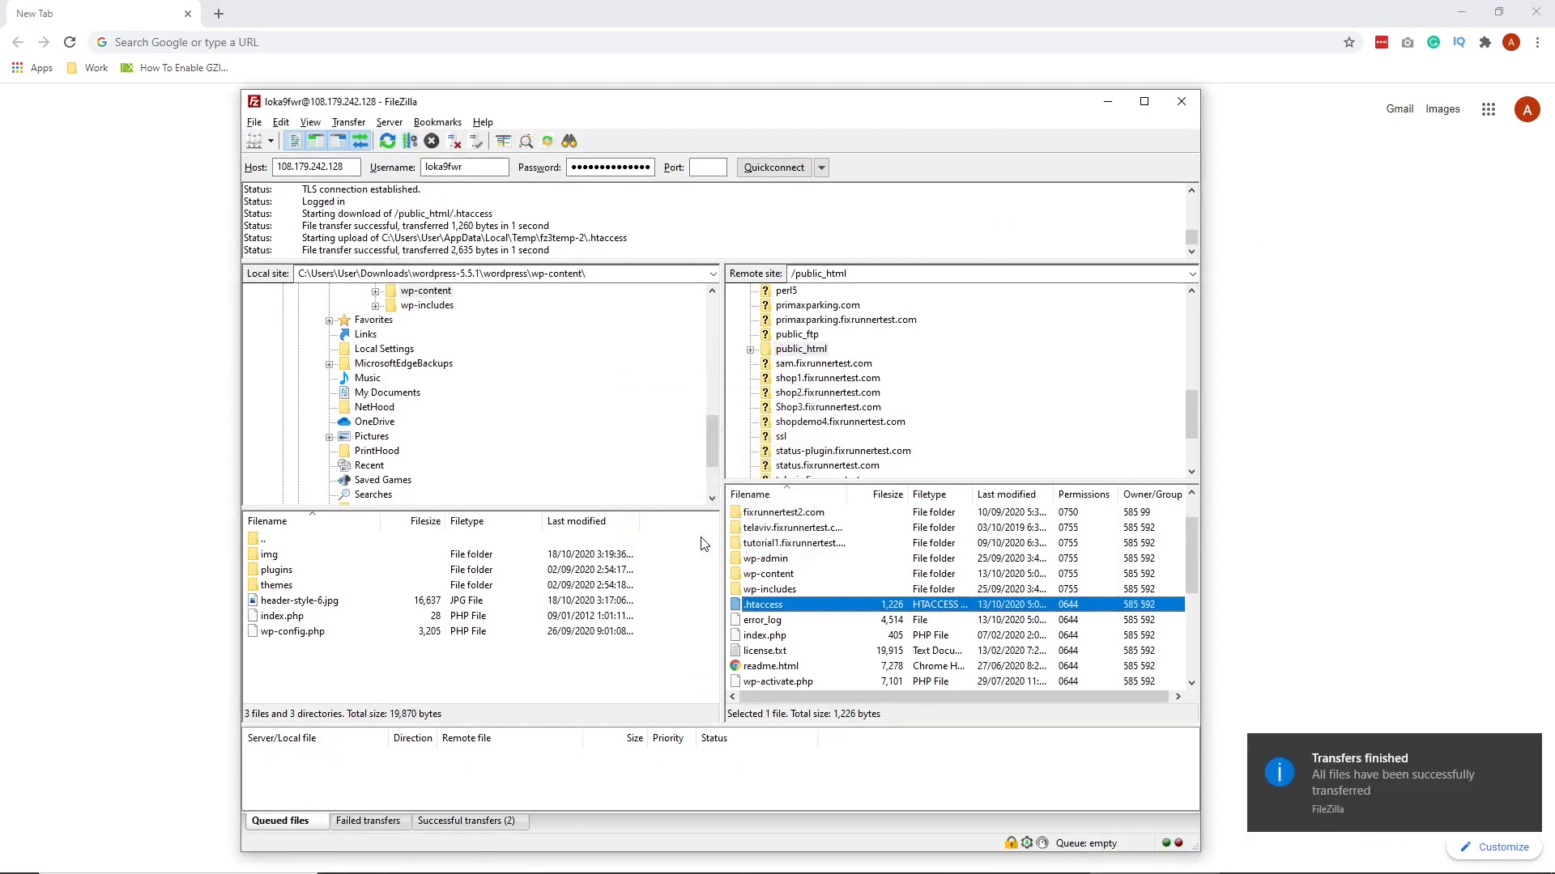
{"action": "left_click", "coordinate": [1526, 756]}
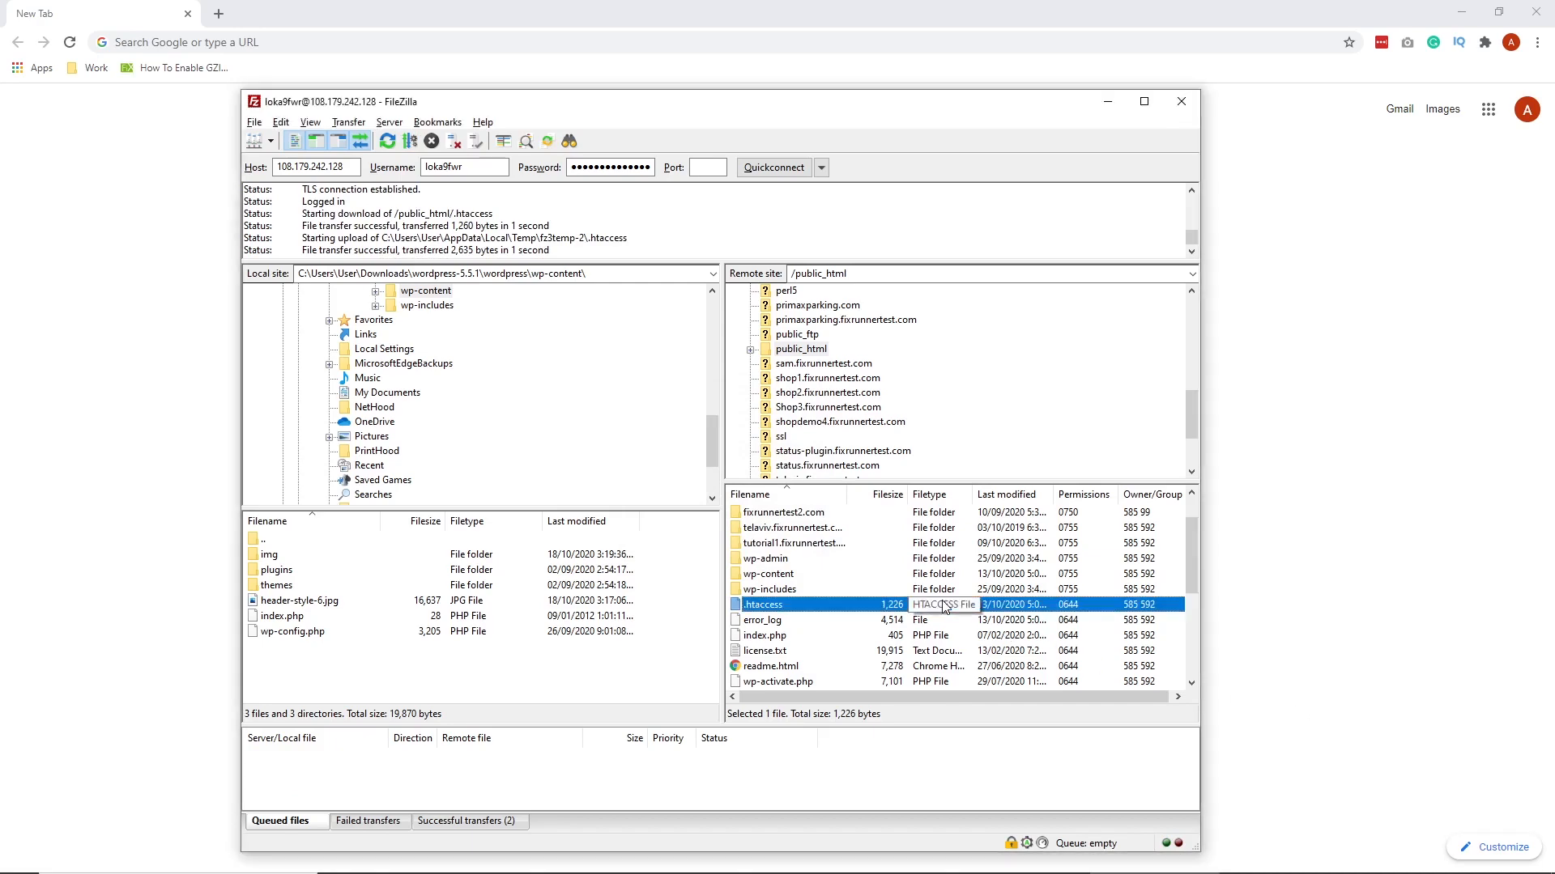